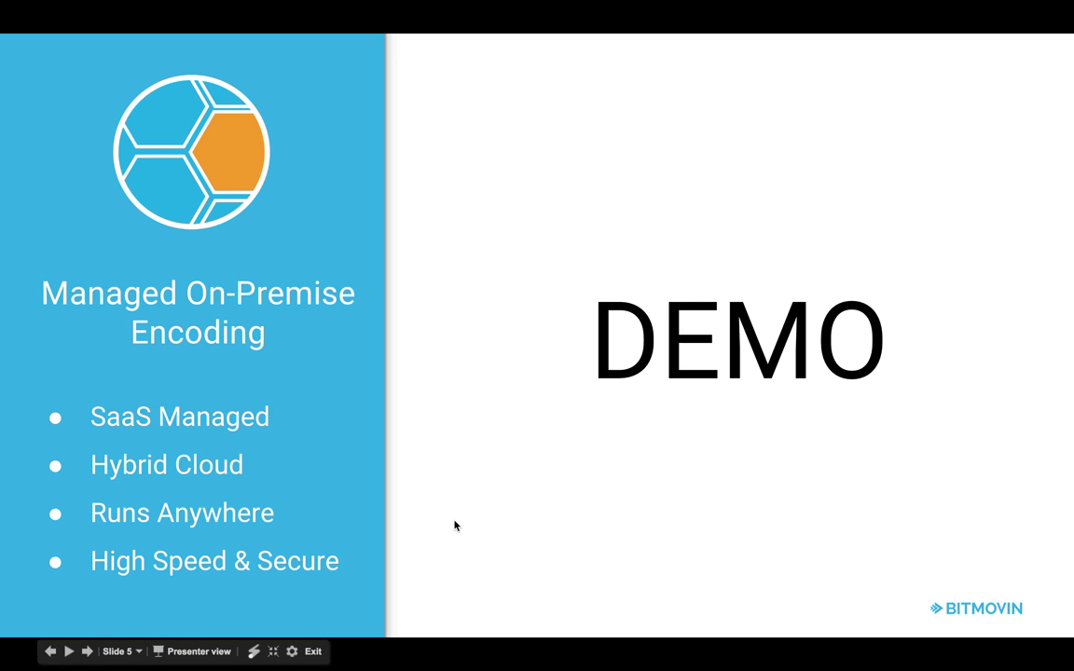
Exit the slideshow and copy the gcloud get-credentials command from kubernetes-webcast's Connect dialog
left_click(317, 650)
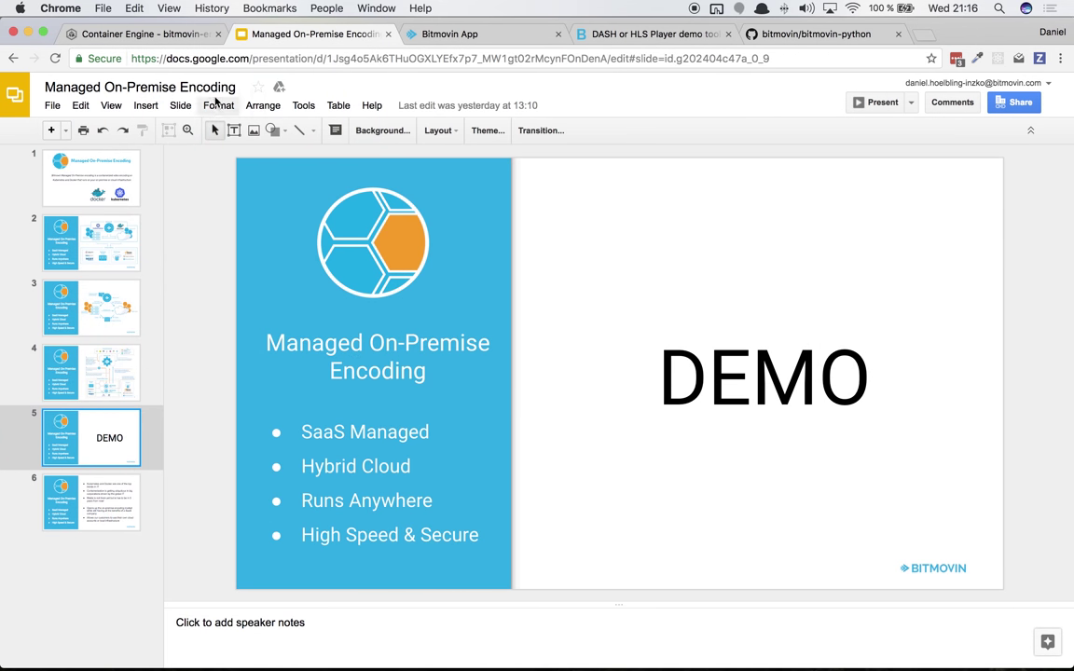
left_click(149, 34)
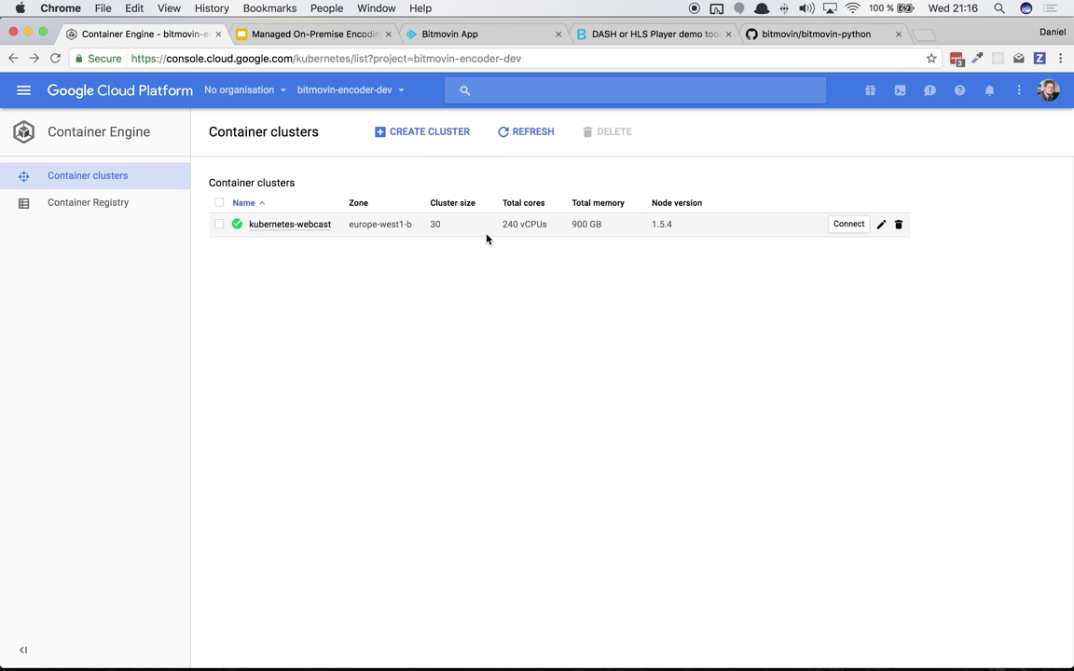
left_click(853, 228)
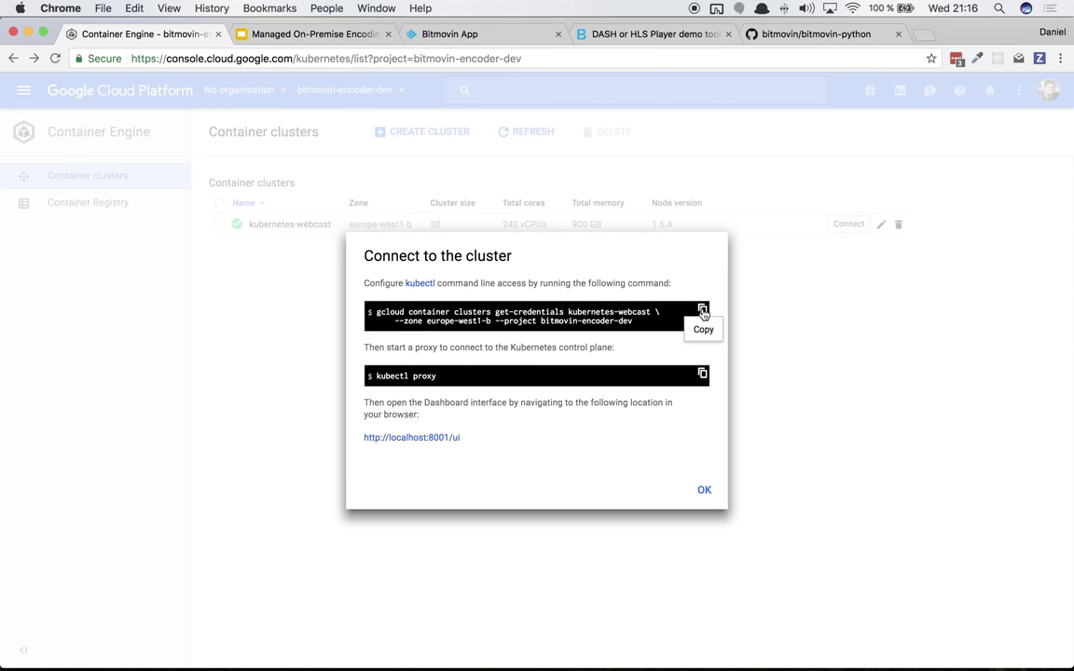
left_click(702, 311)
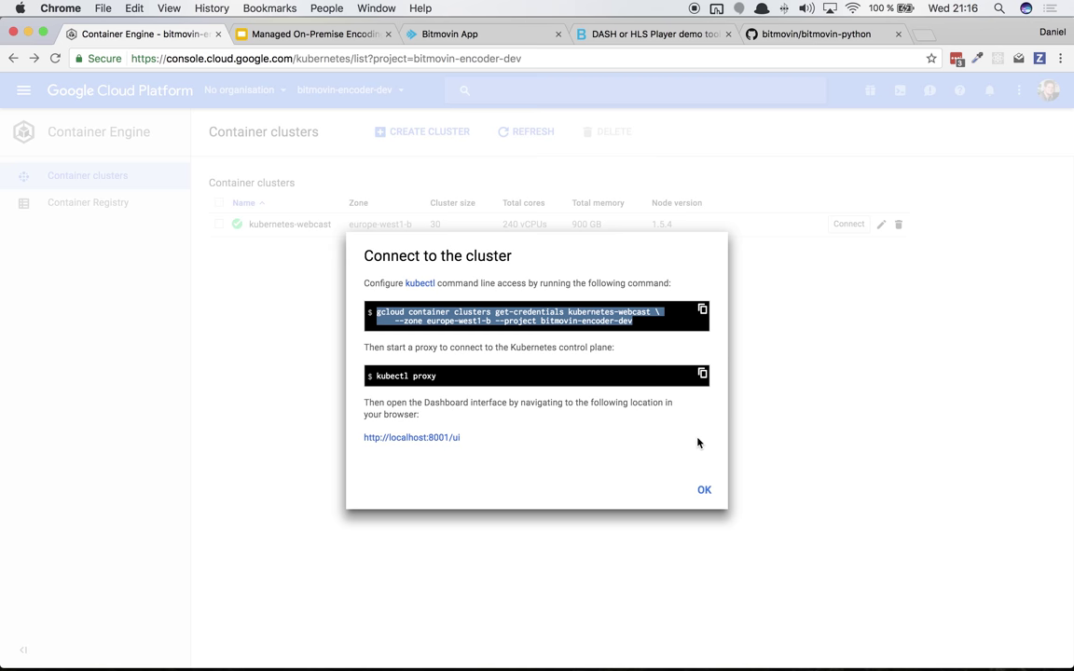
Paste and run the gcloud get-credentials command for kubernetes-webcast in the terminal
key("super+Tab")
key("super+v")
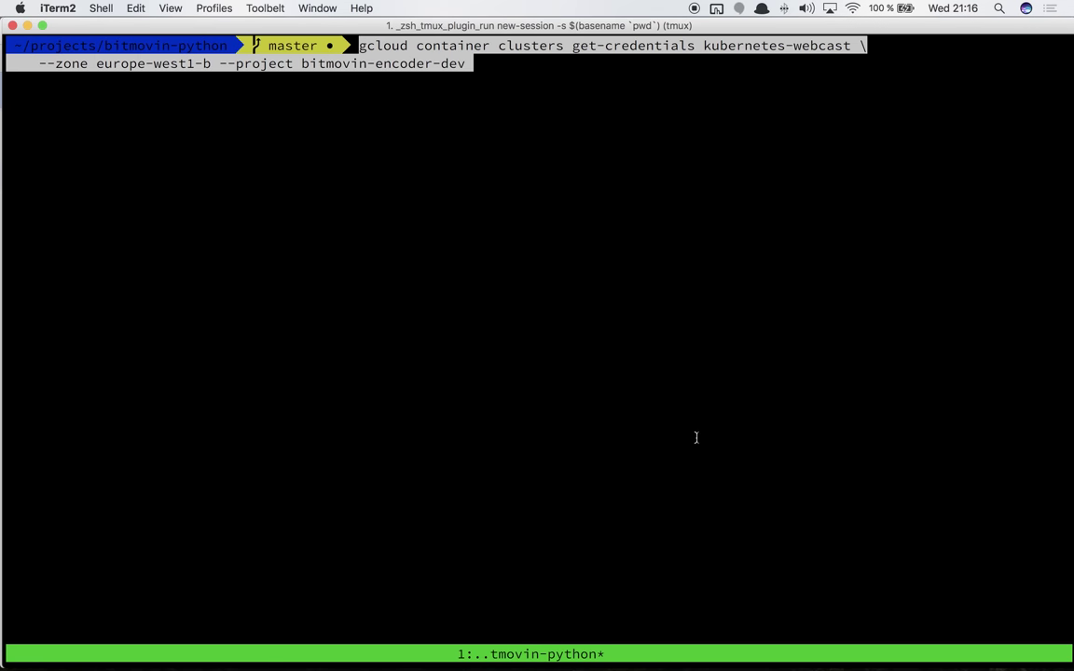
key("Return")
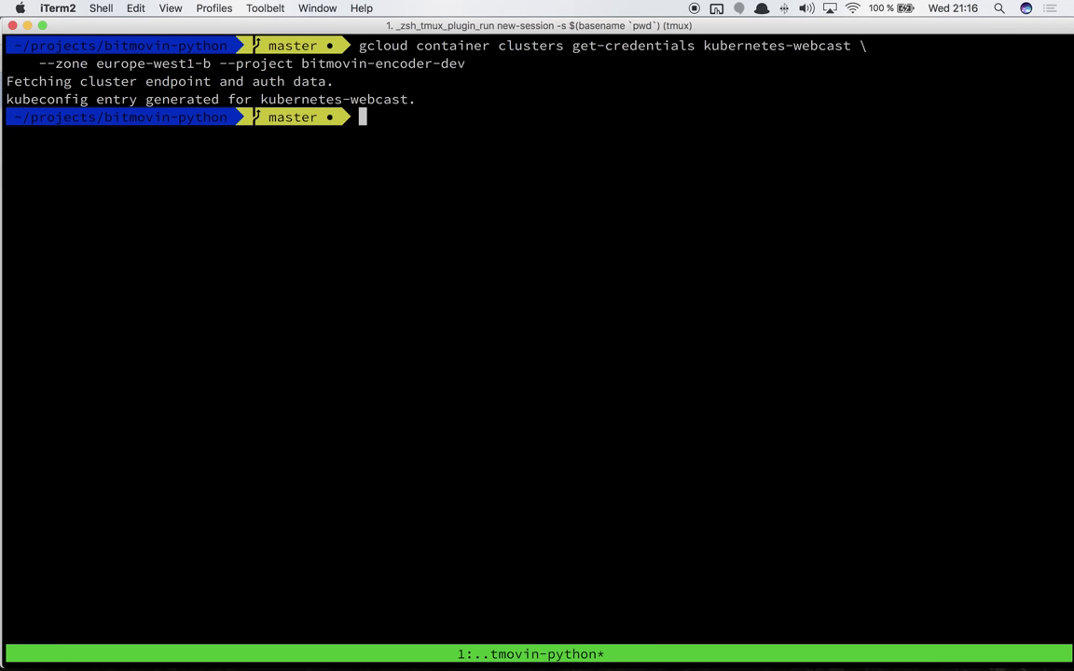
Run kubectl get pods and kubectl get nodes to confirm 30 Ready nodes, then clear the screen
type("kubectl get pods")
key("Return")
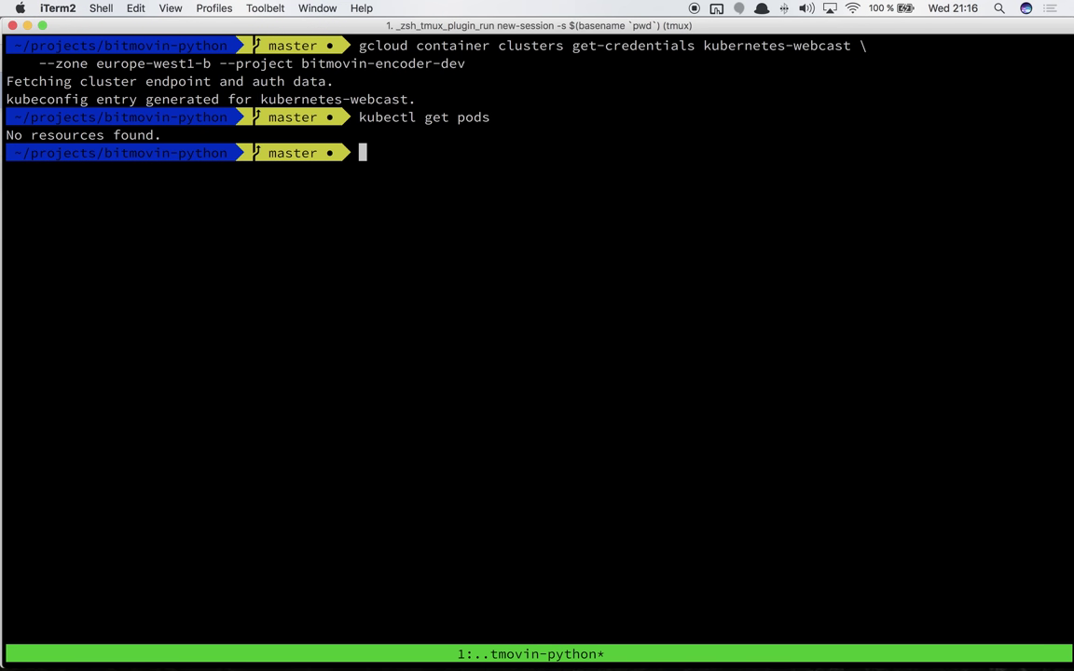
type("kubectl get nodes")
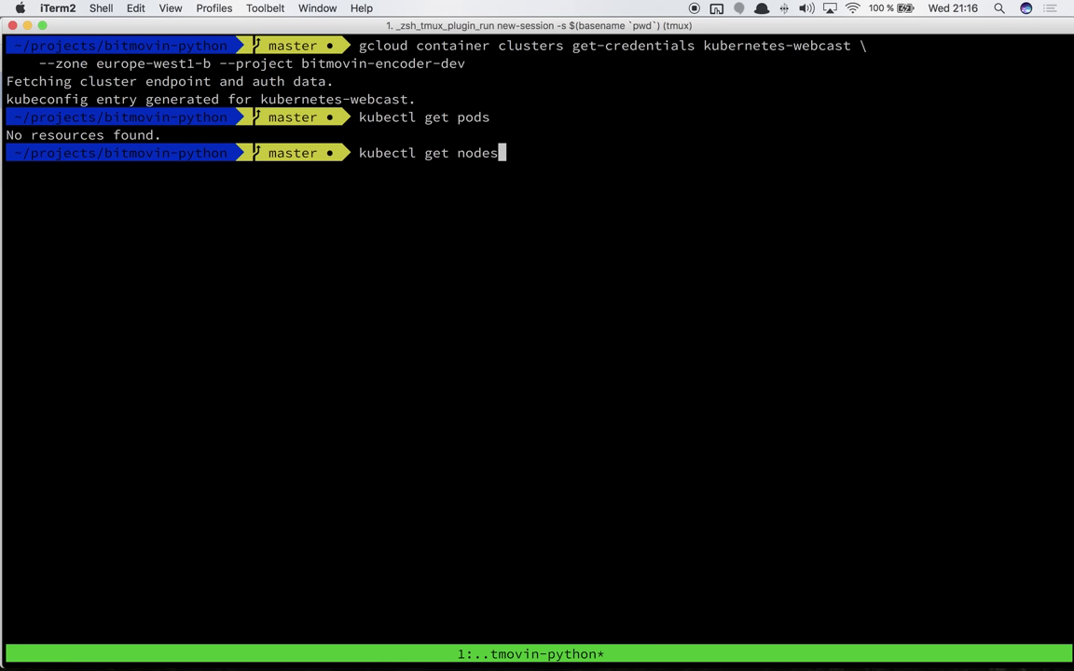
key("Return")
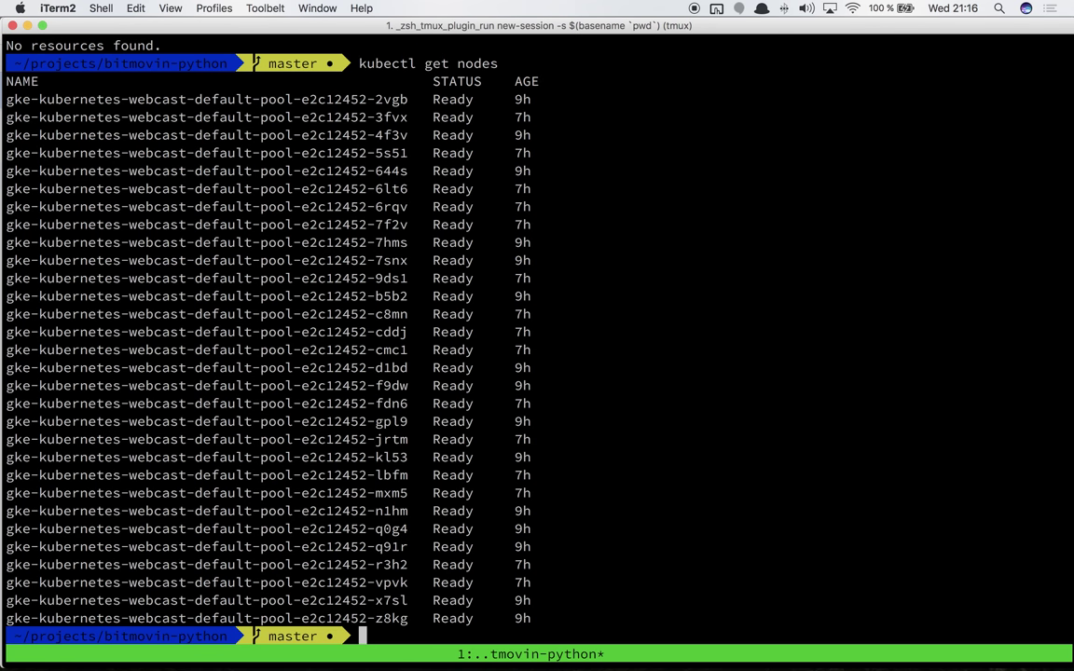
type("clear")
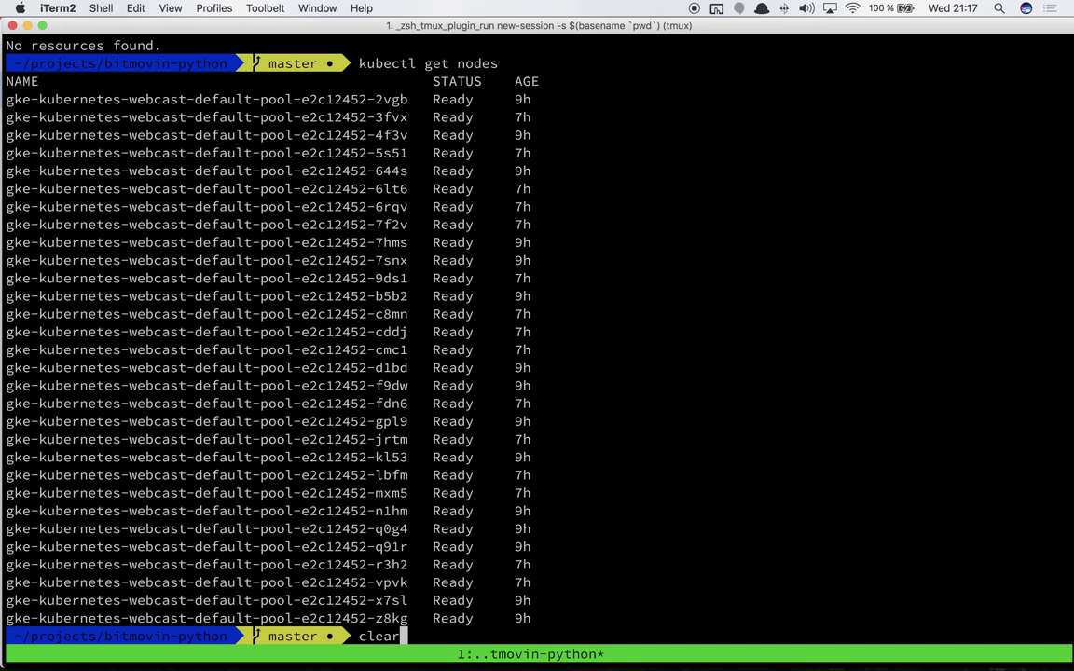
key("Return")
key("super+Tab")
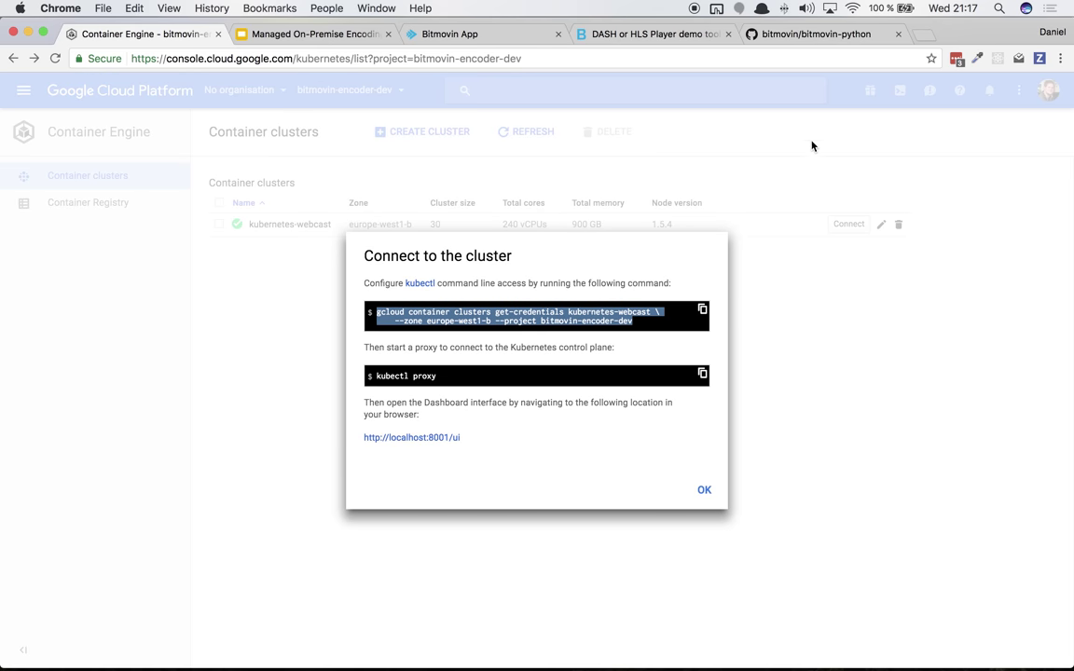
left_click(815, 35)
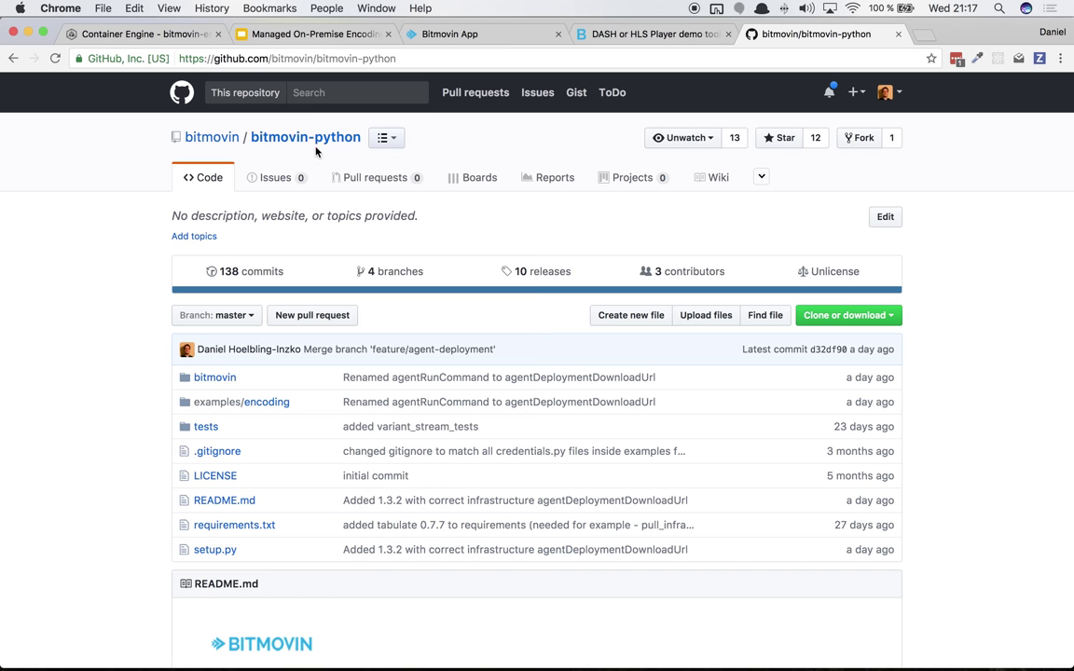
Copy the README's bitmovin-python v1.3.2 install command and run it with pip3 in the terminal
scroll(127, 370, "down", 10)
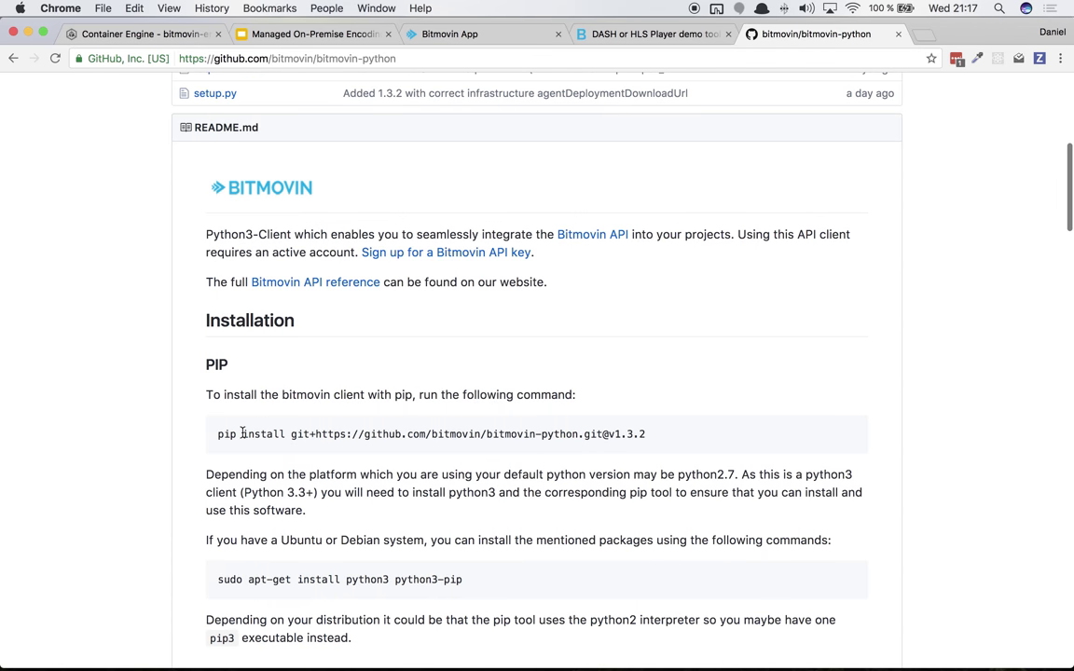
left_click_drag(243, 433, 664, 431)
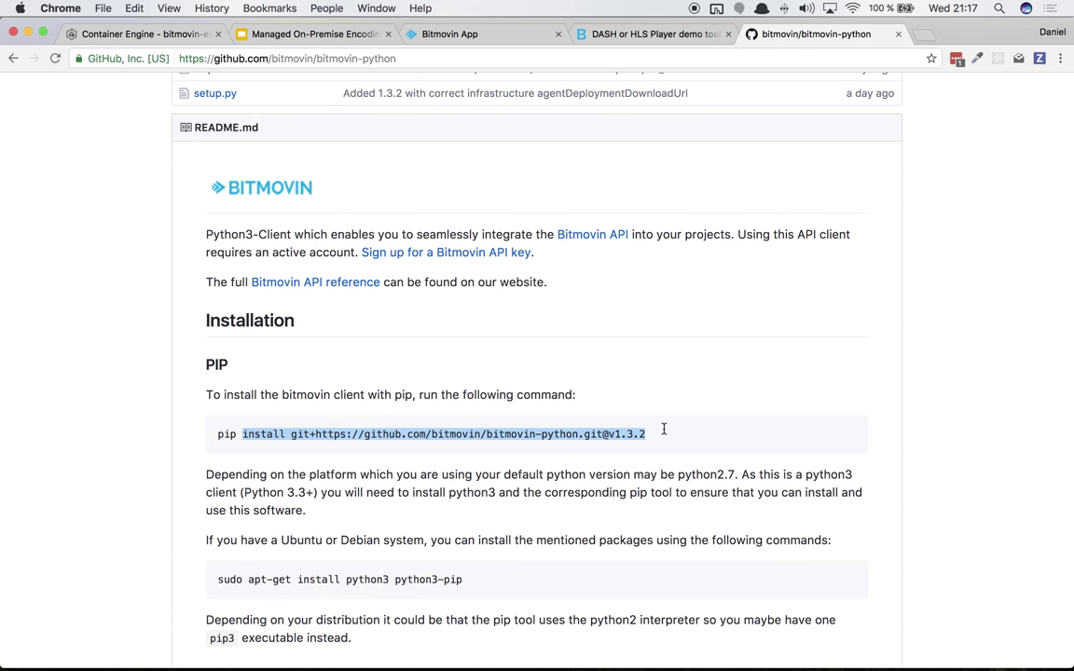
scroll(376, 455, "down", 1)
key("super+Tab")
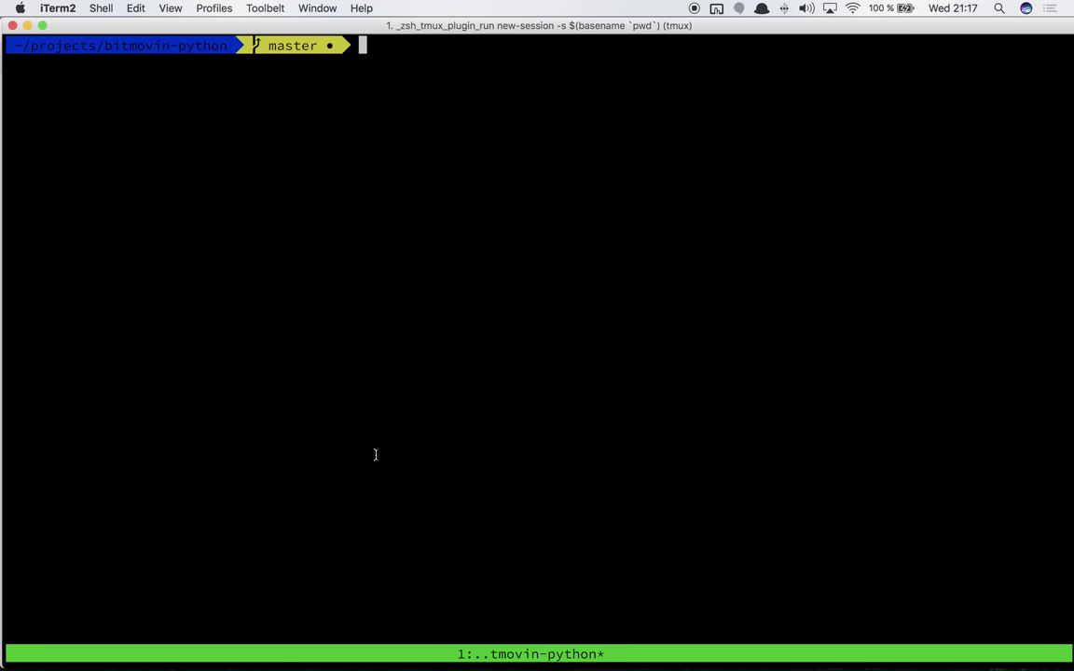
type("py")
key("BackSpace")
type("ip3")
key("super+v")
key("Return")
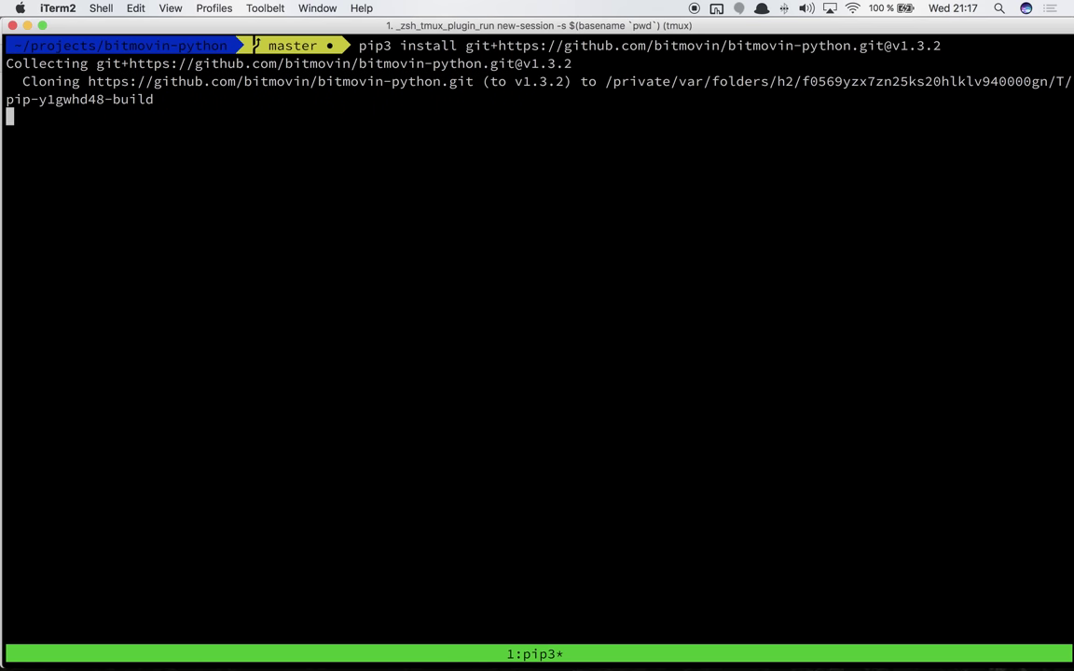
Browse the repository to the examples/encoding/infrastructure folder
key("super+Tab")
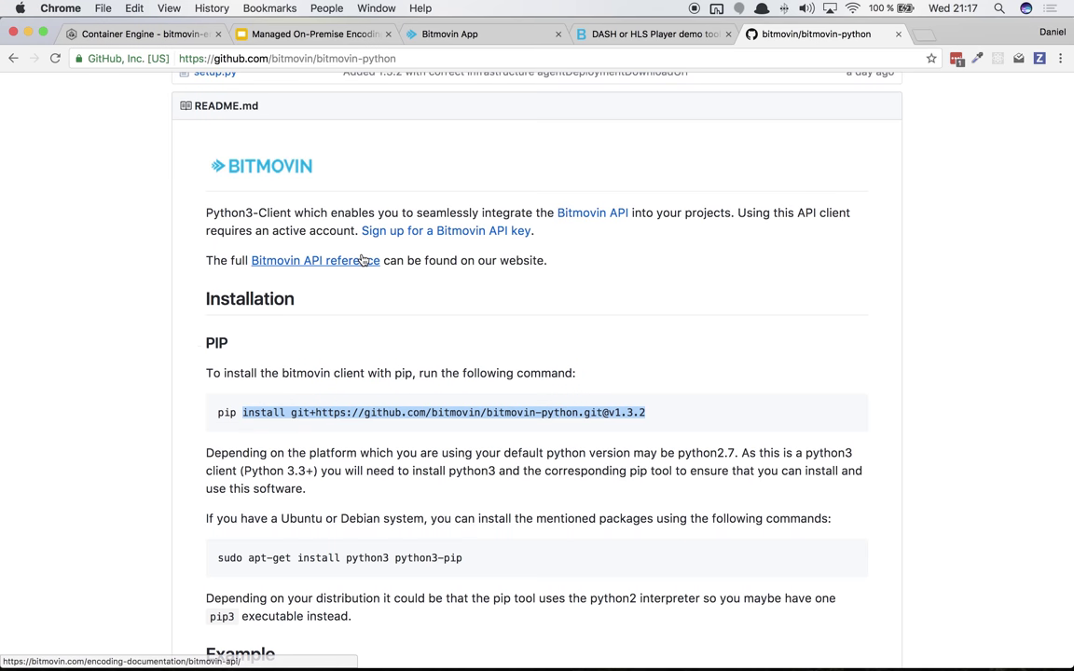
scroll(365, 261, "up", 10)
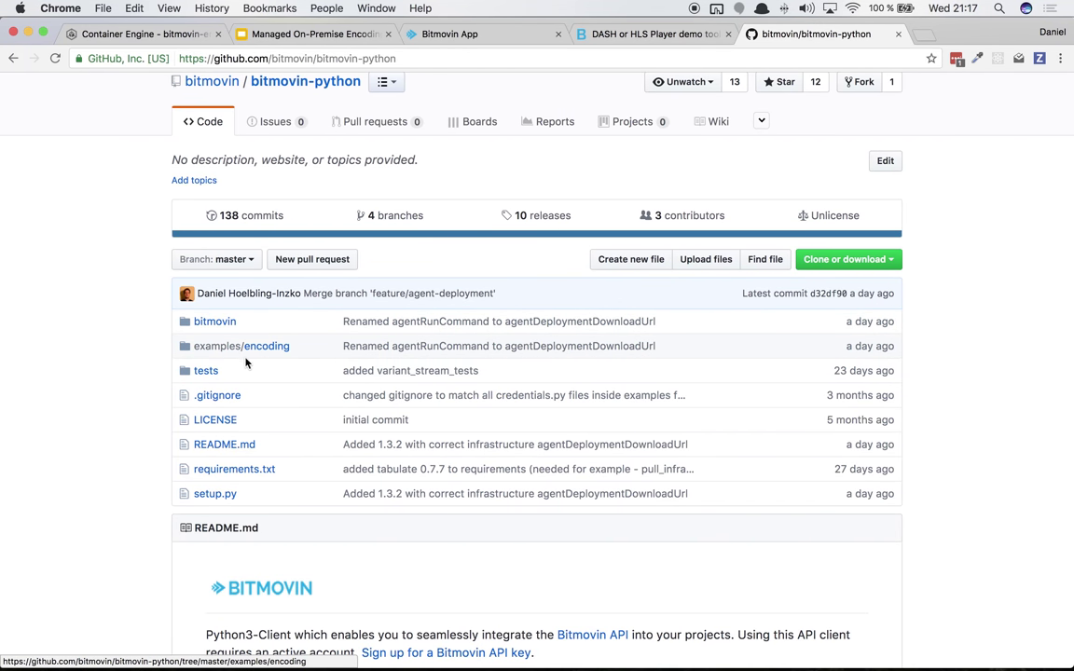
left_click(224, 348)
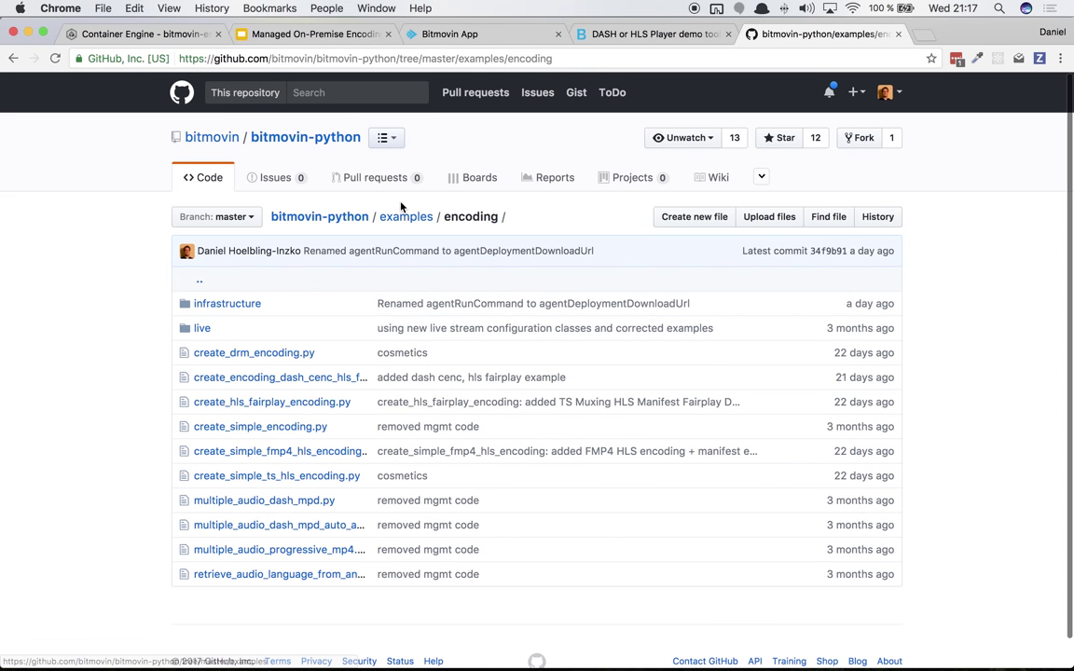
left_click(224, 304)
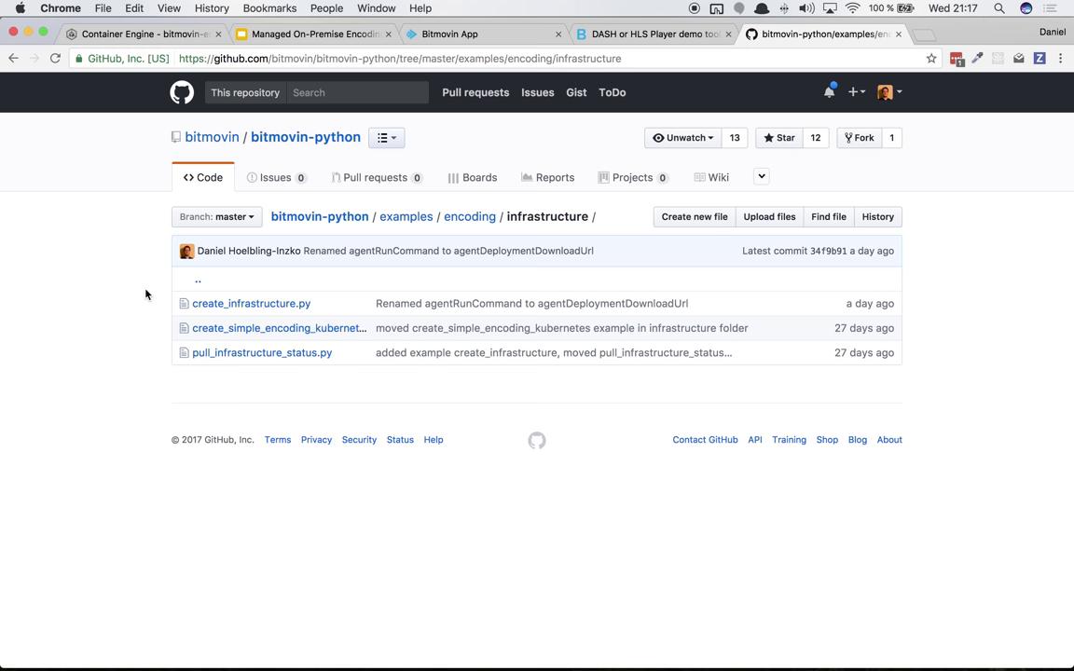
Change into examples/encoding/infrastructure and list its files
key("super+Tab")
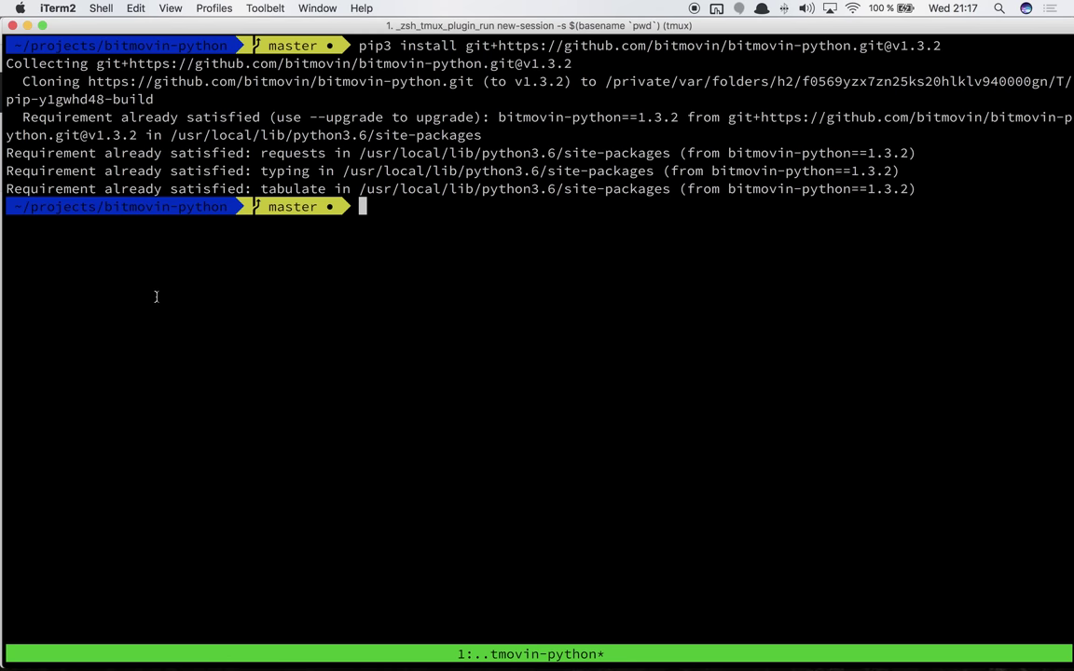
type("cd ex")
key("Tab")
type("en")
key("Tab")
type("in")
key("Tab")
key("Return")
type("ls")
key("Return")
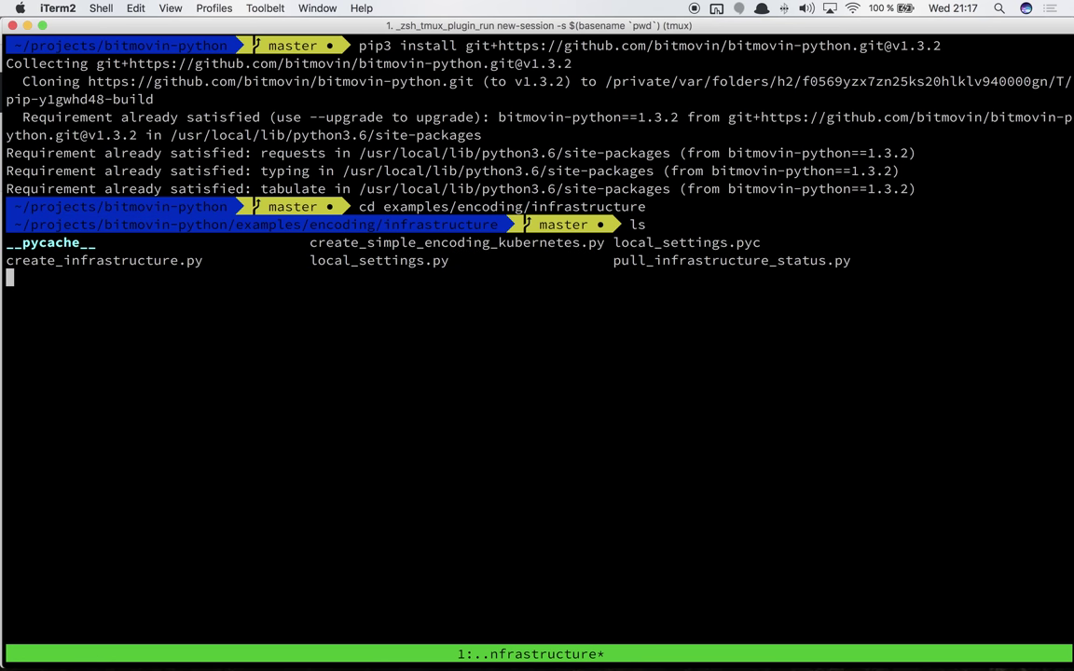
Run create_infrastructure.py with the API key from Atom and -n "Bitmovin Webcast Cluster"
type("p")
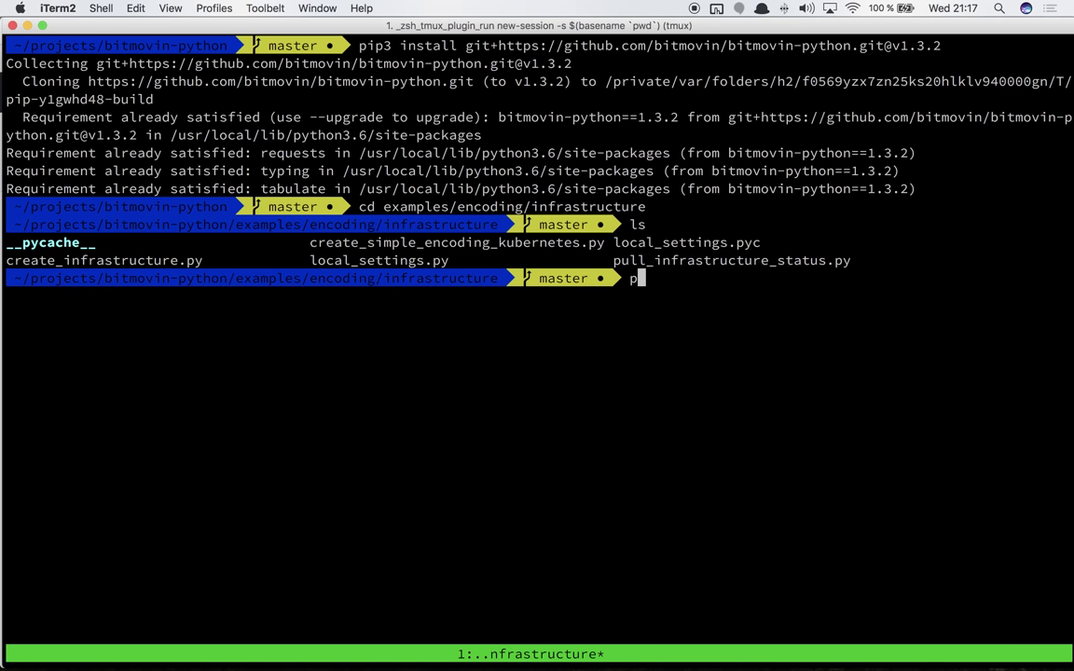
type("ython3 create_")
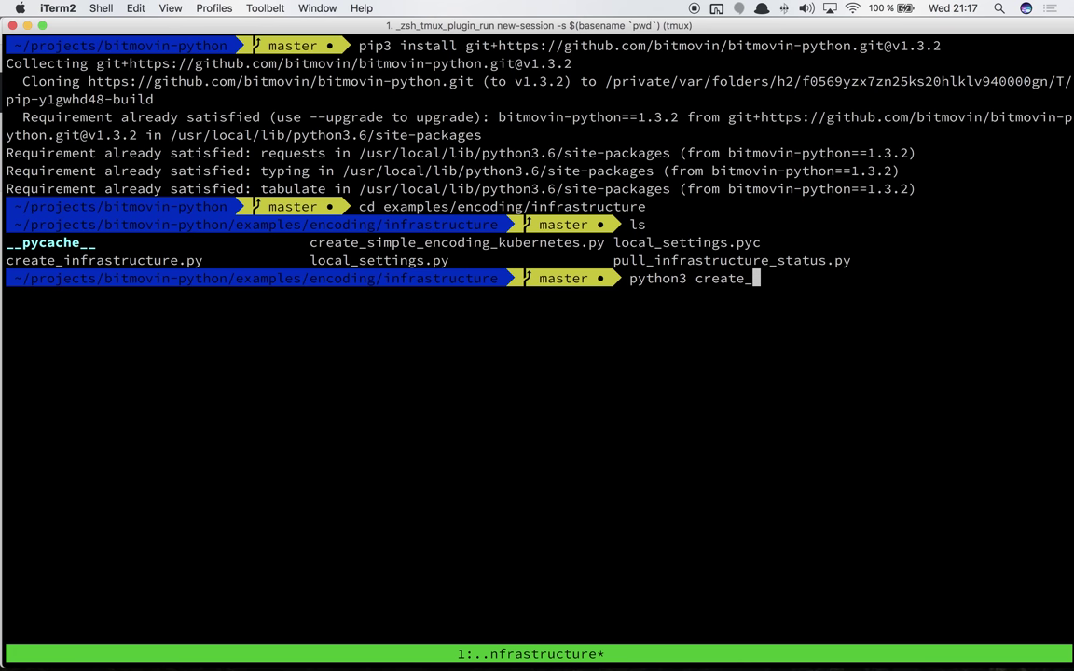
type("i")
key("Tab")
key("Return")
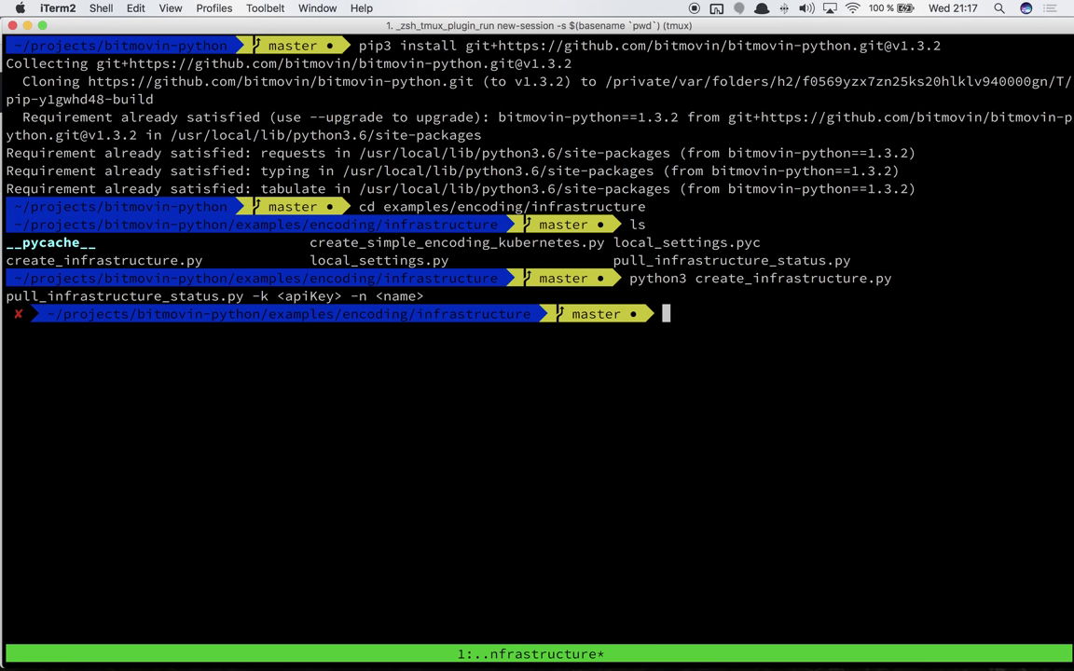
key("super+Tab")
key("Tab")
key("Tab")
key("Tab")
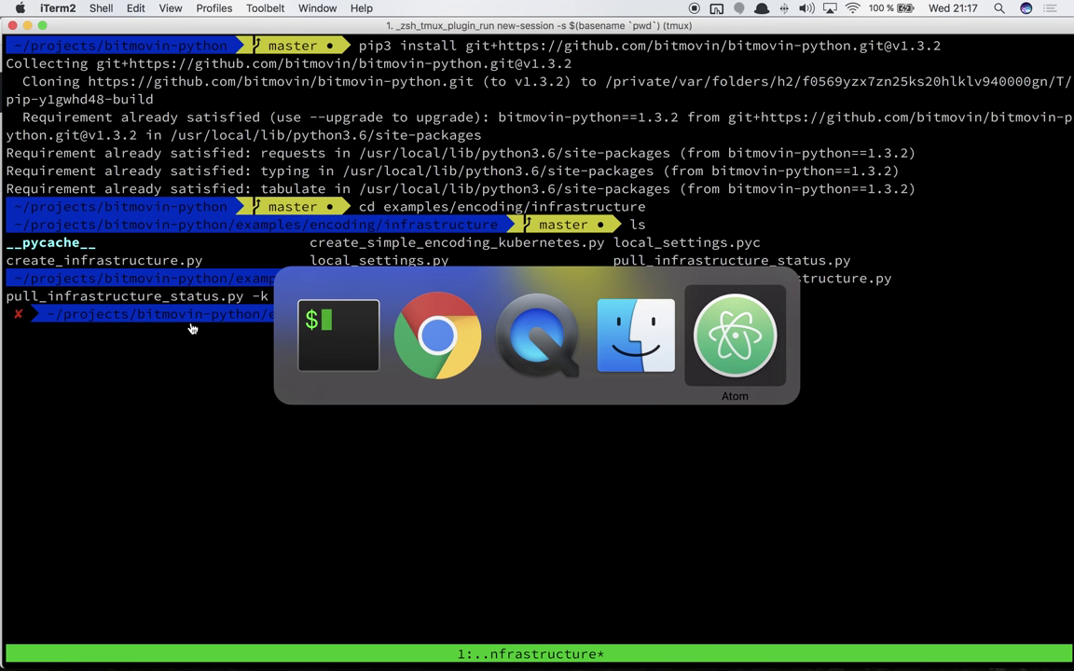
left_click(94, 72)
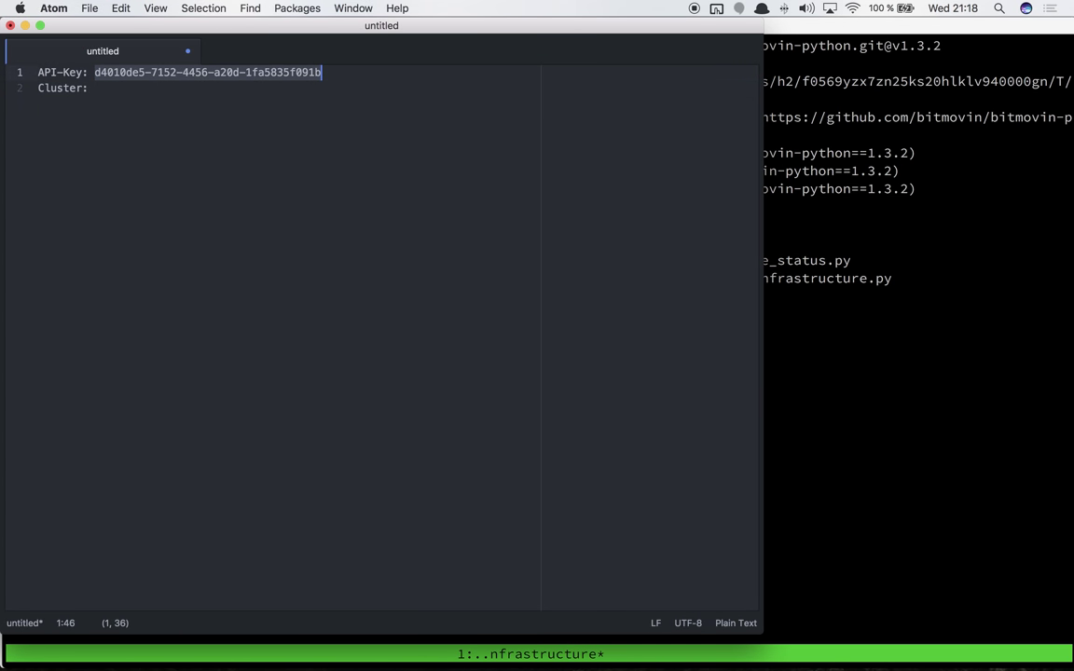
key("super+Tab")
key("Up")
type("-")
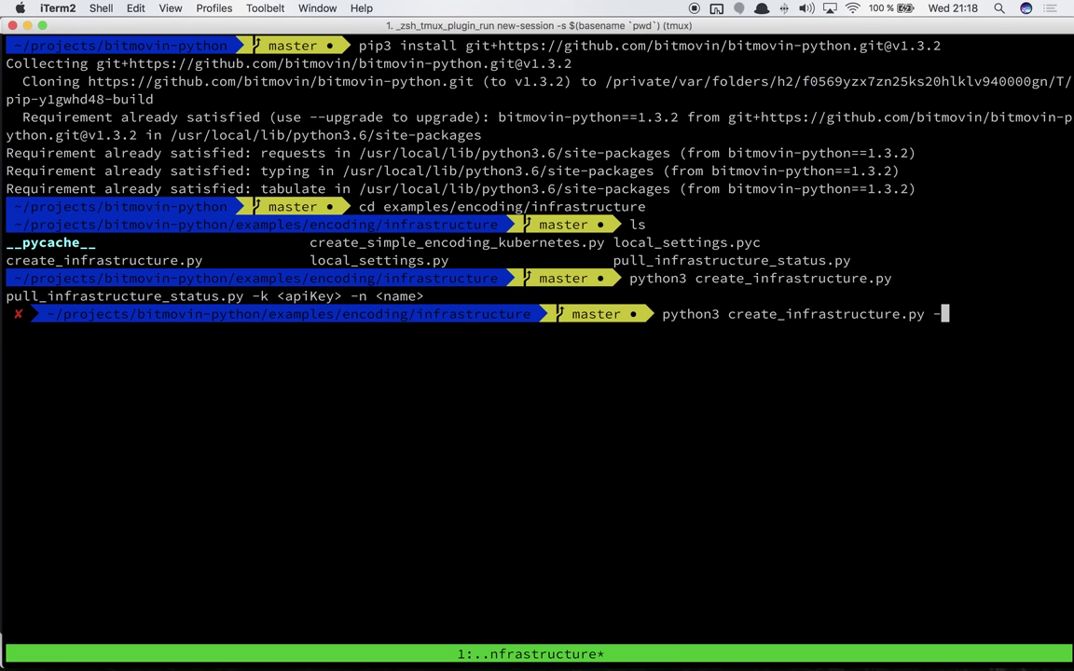
type("k")
key("super+v")
type("-n \"")
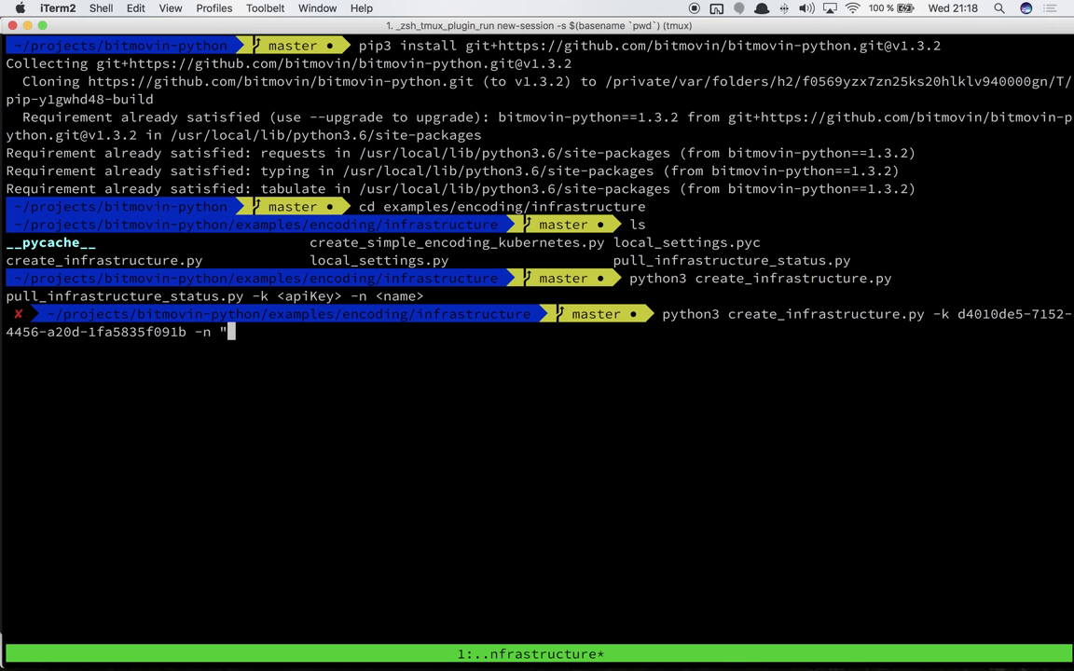
type("Bitmovin Webcast")
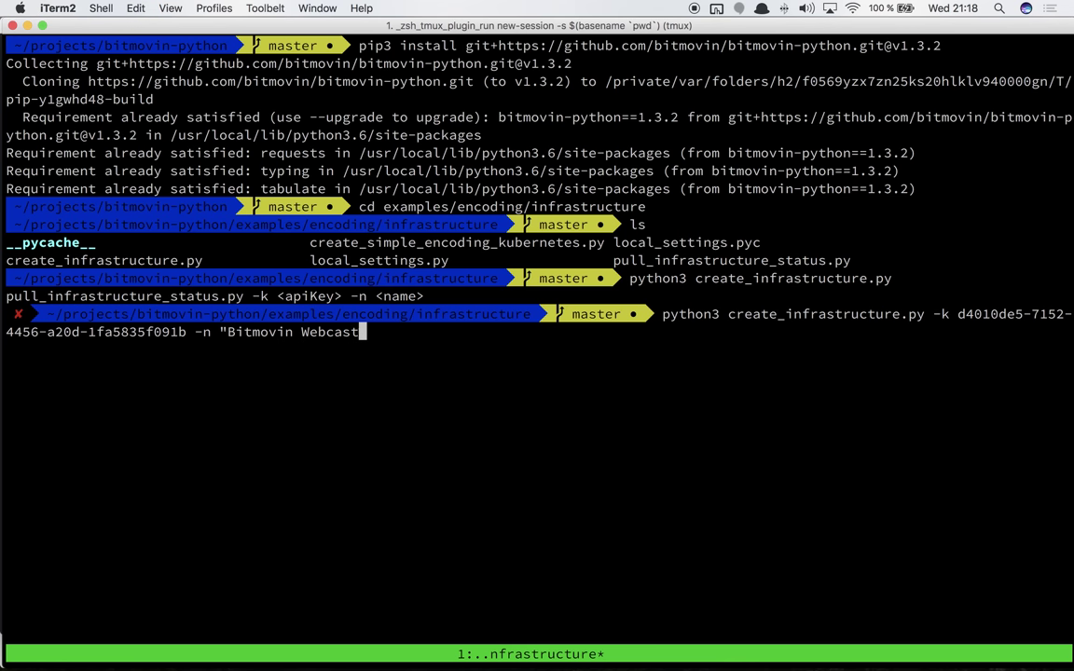
type(" Cluster\"")
key("Return")
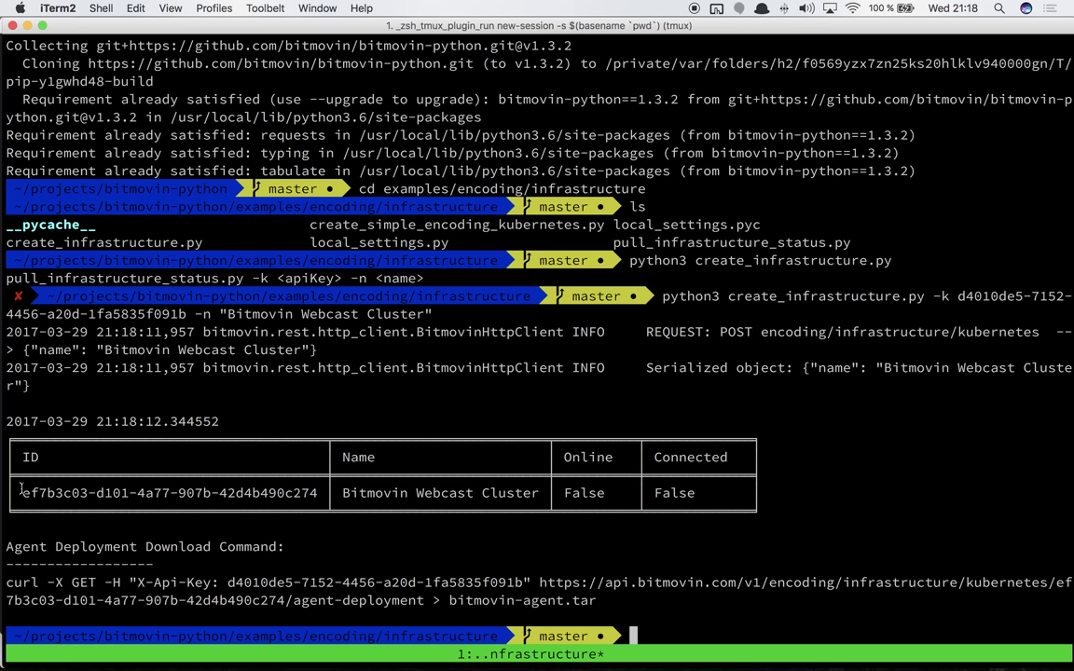
Copy the new cluster ID from the output and paste it after 'Cluster:' in the Atom notes
left_click_drag(22, 492, 318, 492)
key("super+c")
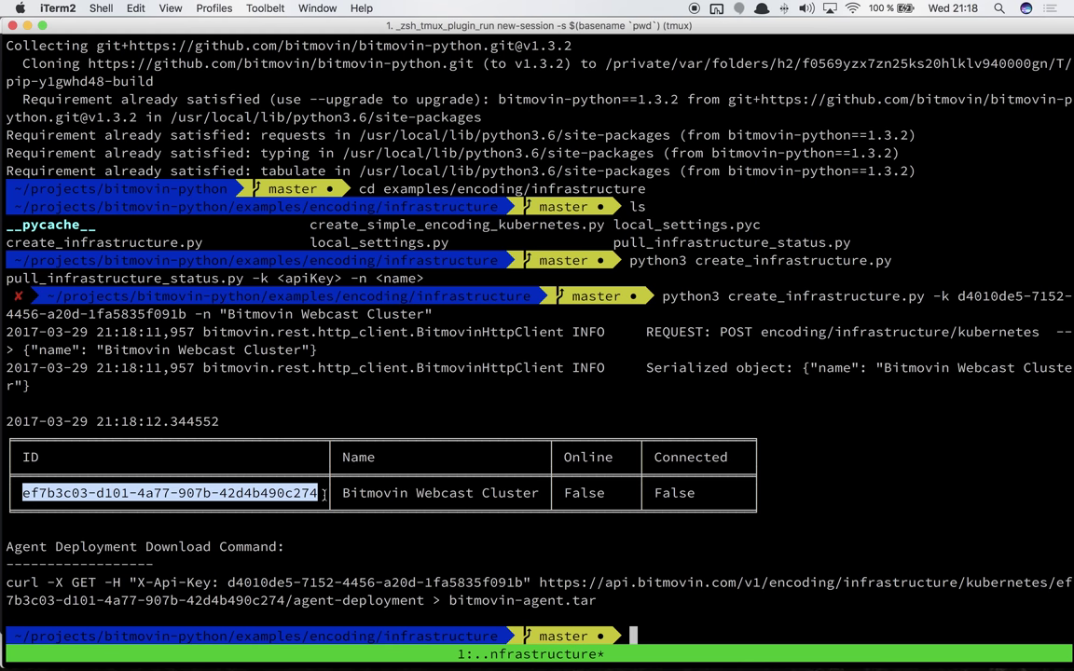
key("super+Tab")
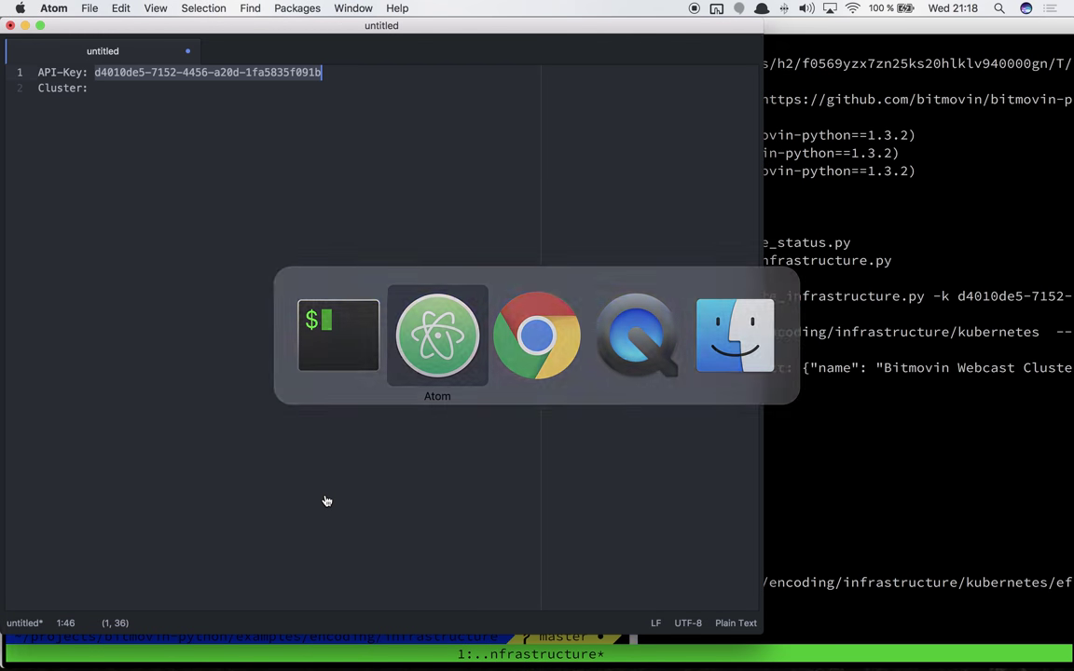
key("Down")
key("super+v")
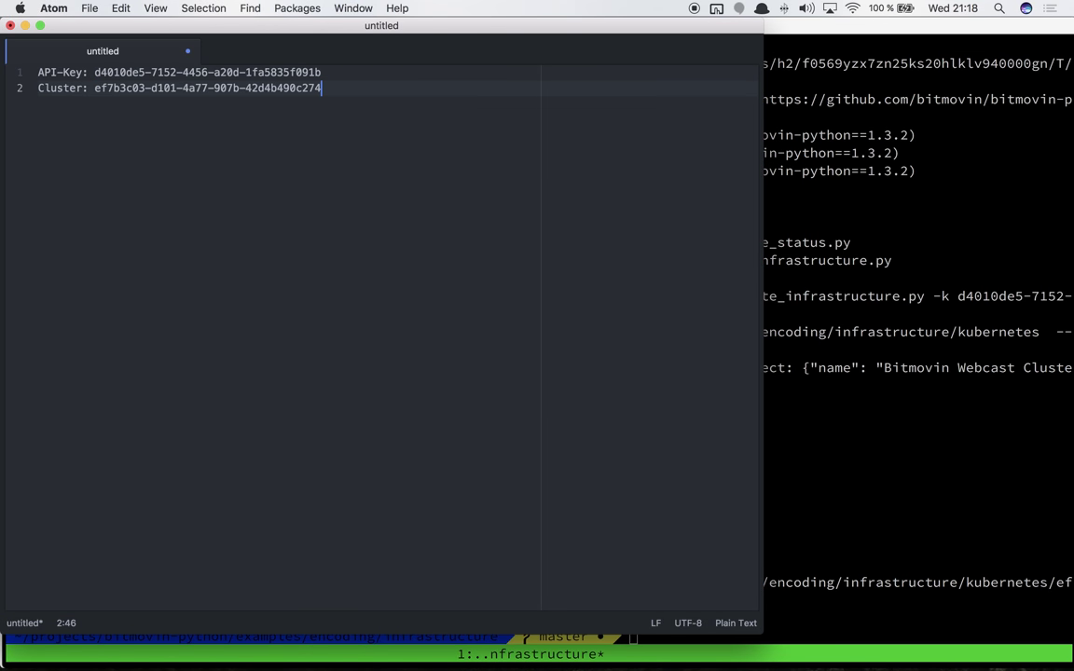
key("super+Tab")
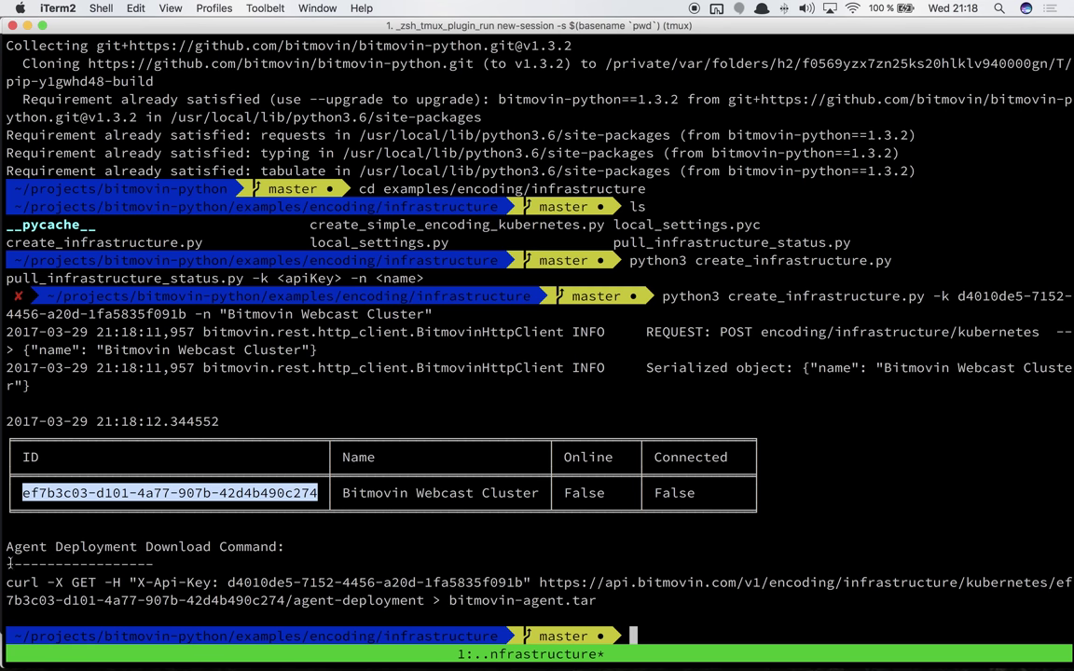
Run the printed curl command to download bitmovin-agent.tar and confirm it arrived
left_click_drag(8, 584, 597, 597)
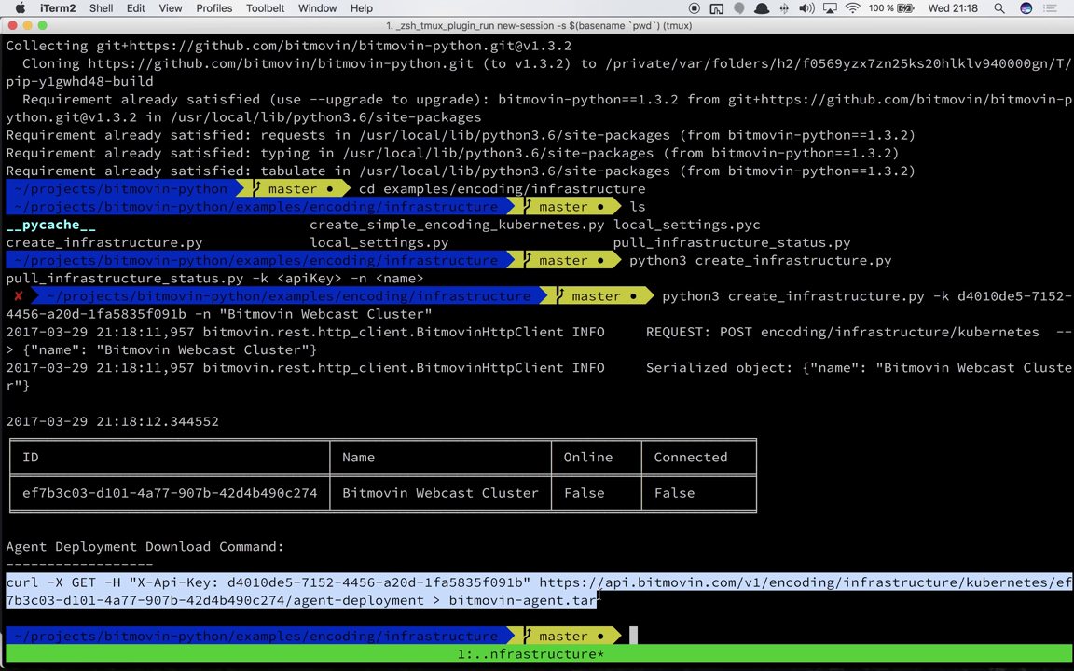
key("super+v")
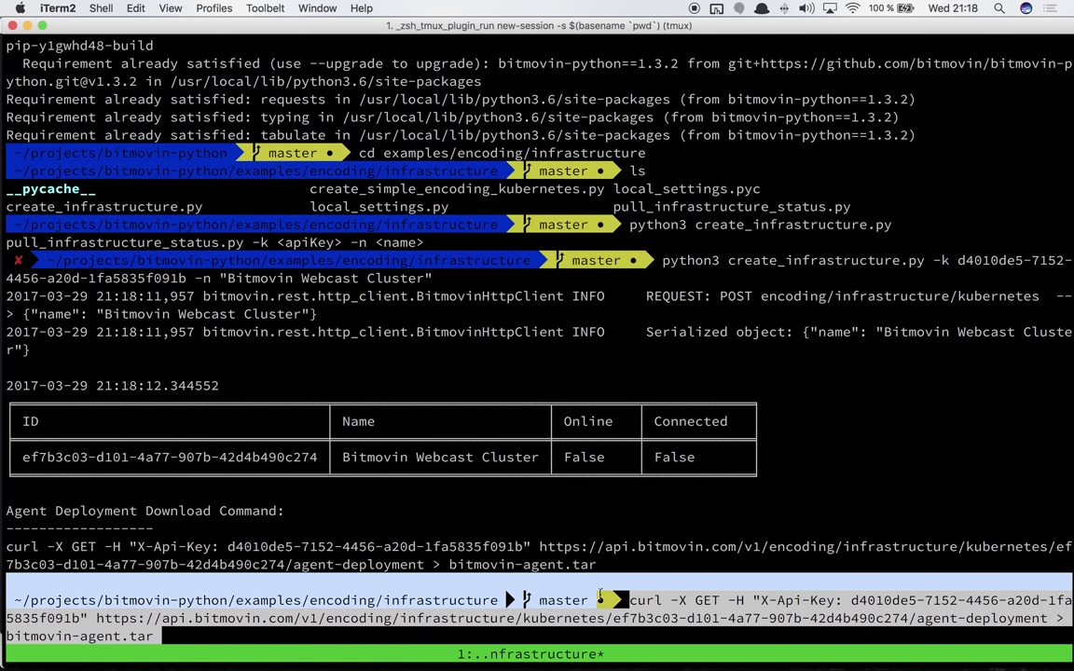
key("Return")
type("ls")
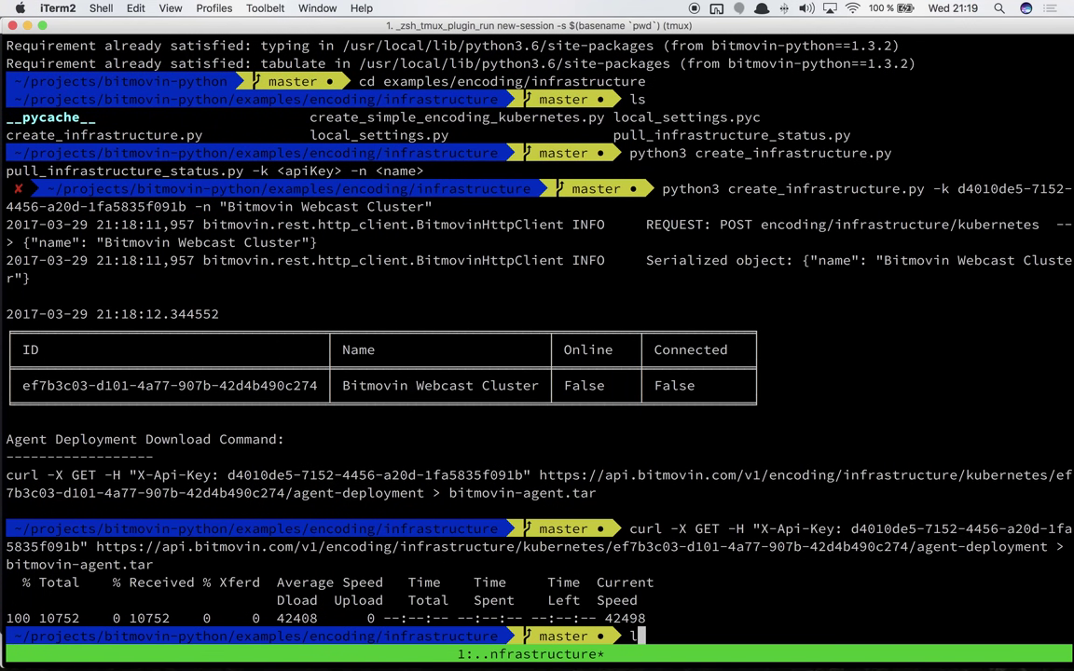
key("Return")
Extract bitmovin-agent.tar with tar xvf, enter bitmovin-agent, and list its contents
type("tar ")
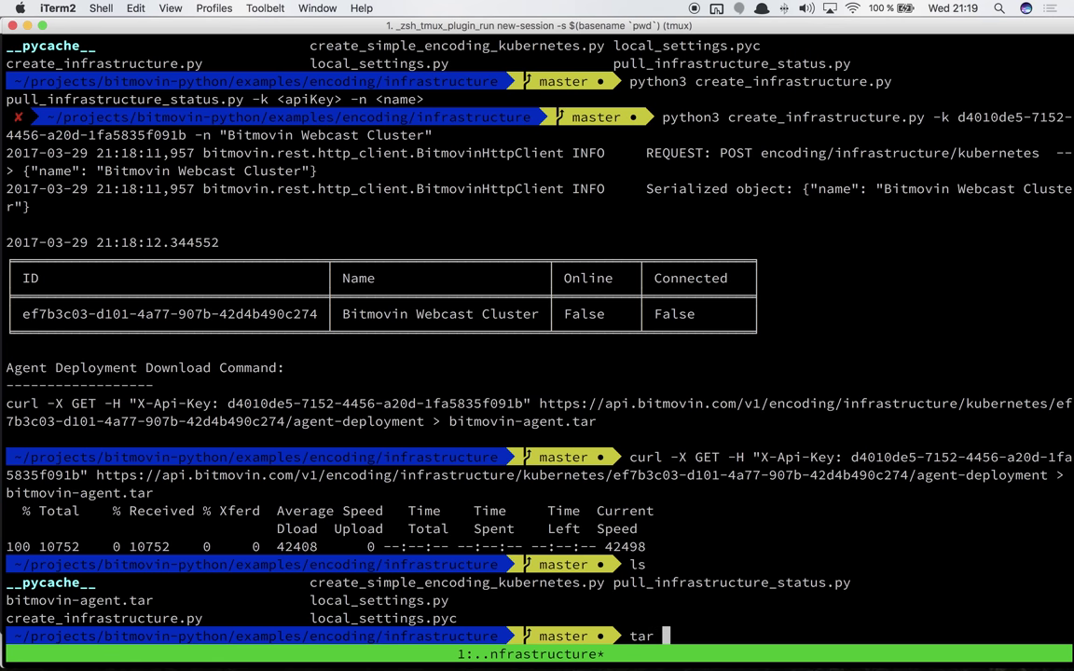
type("xvf b")
key("Tab")
key("Return")
type("cd ")
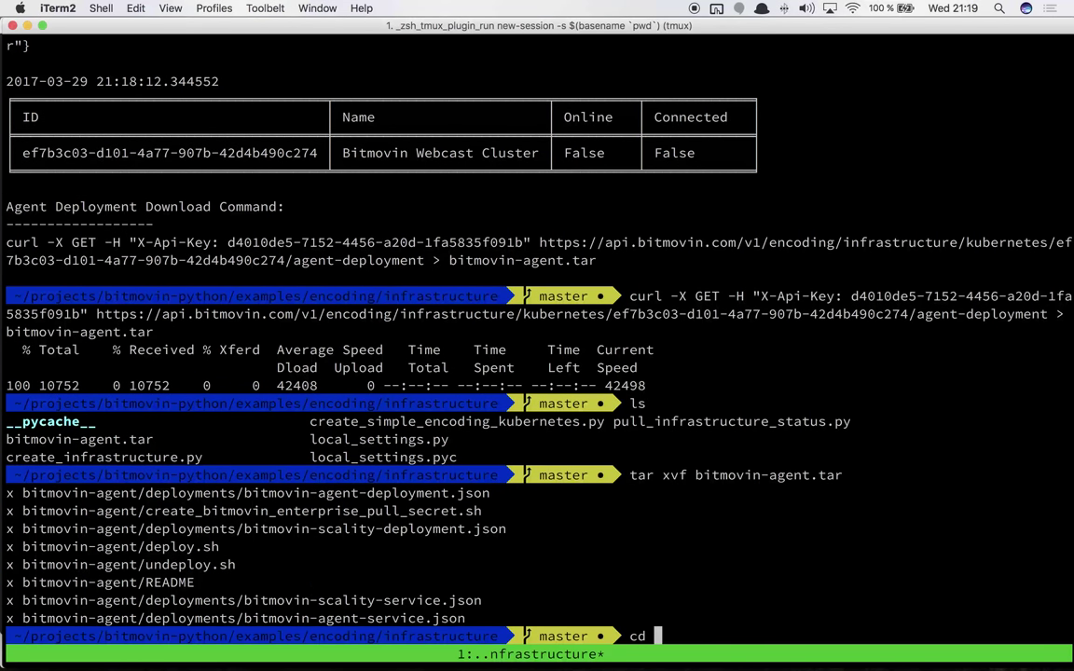
type("bi")
key("Tab")
key("Return")
type("l")
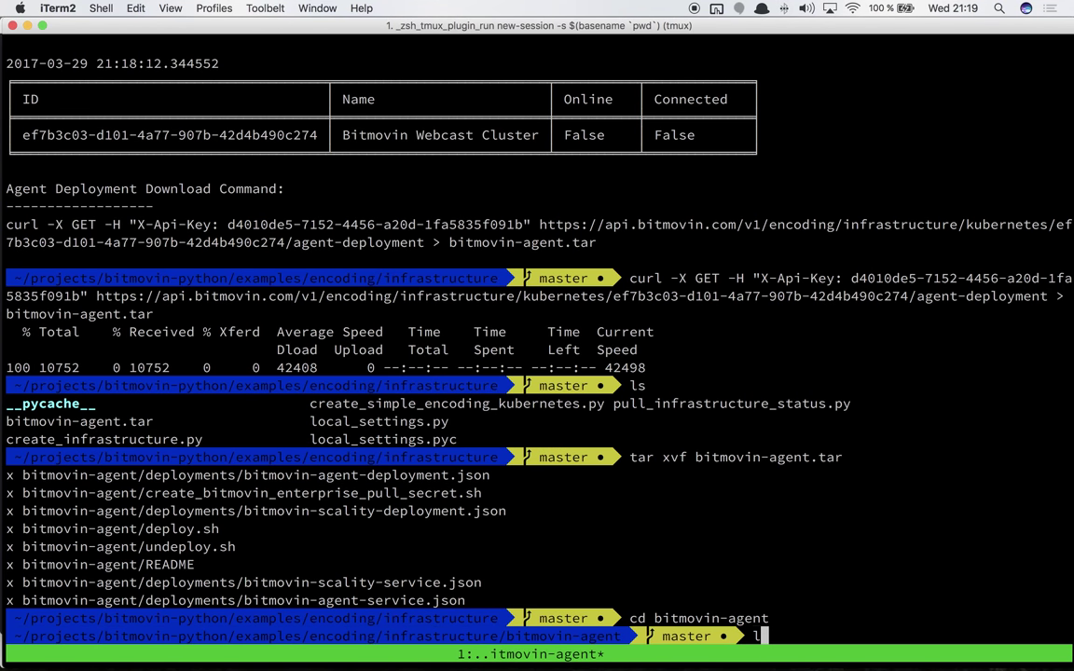
type("s")
key("Return")
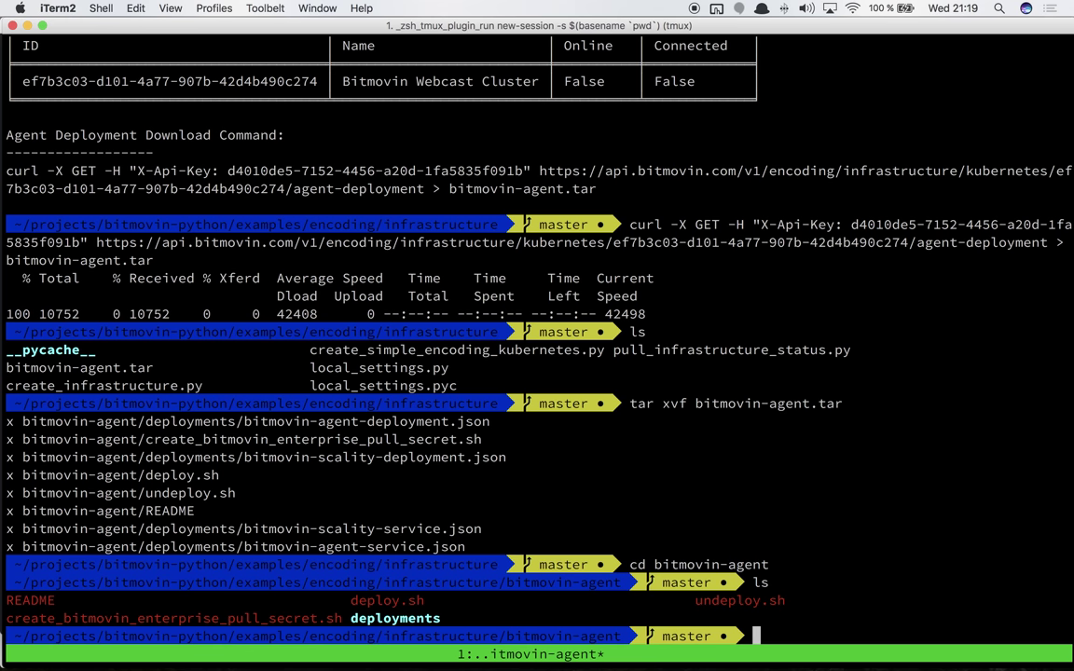
Enter the deployments folder and list its JSON files
type("cd depl")
key("Tab")
key("Return")
type("ls")
key("Return")
View bitmovin-agent-deployment.json in vim, checking the cluster ID and settings, then quit with :q
type("vim ")
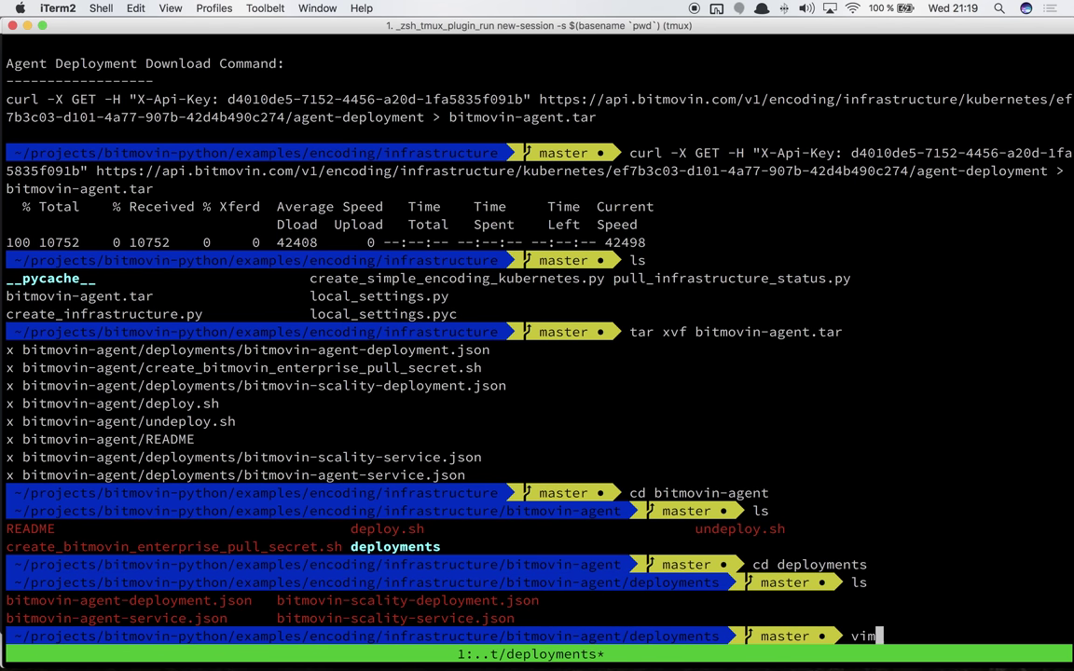
type("bitmovin-agent-depl")
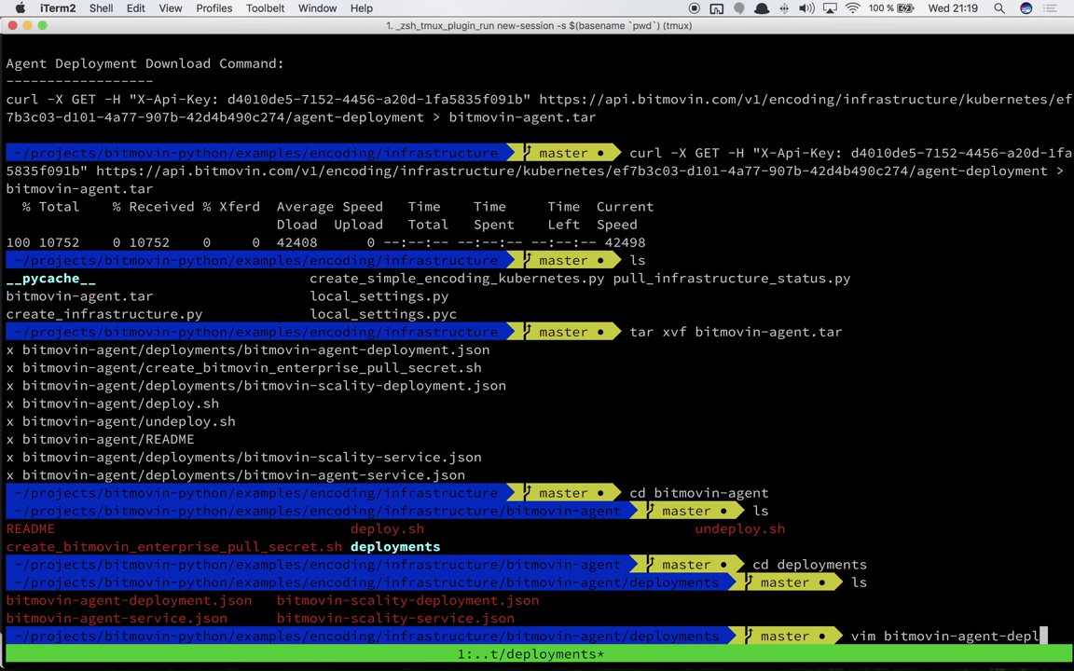
key("Tab")
key("Return")
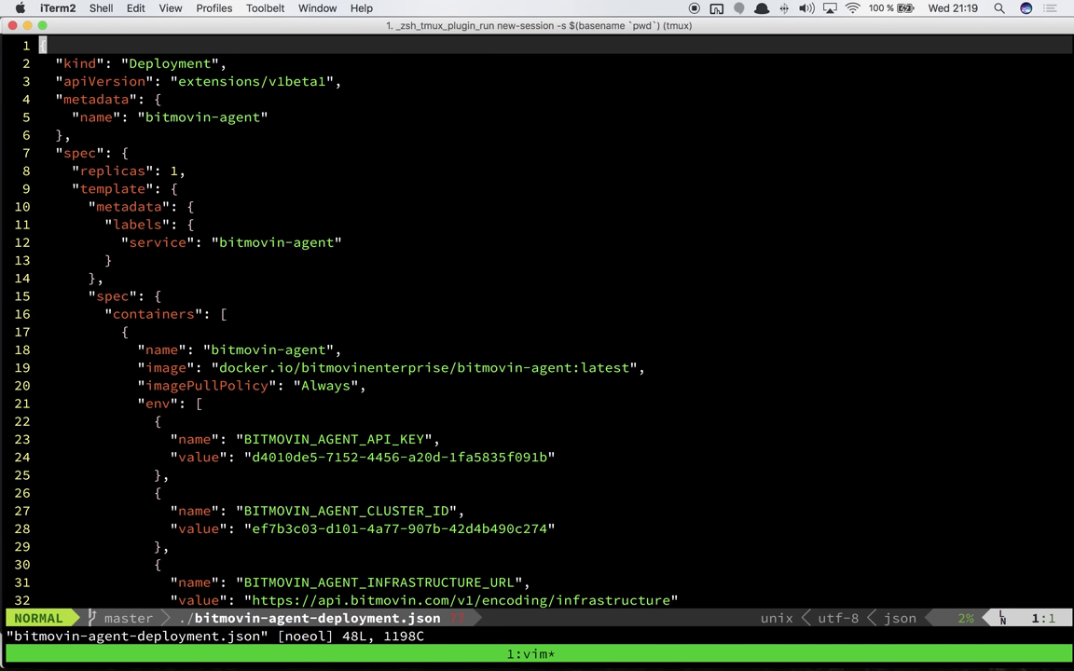
key("j")
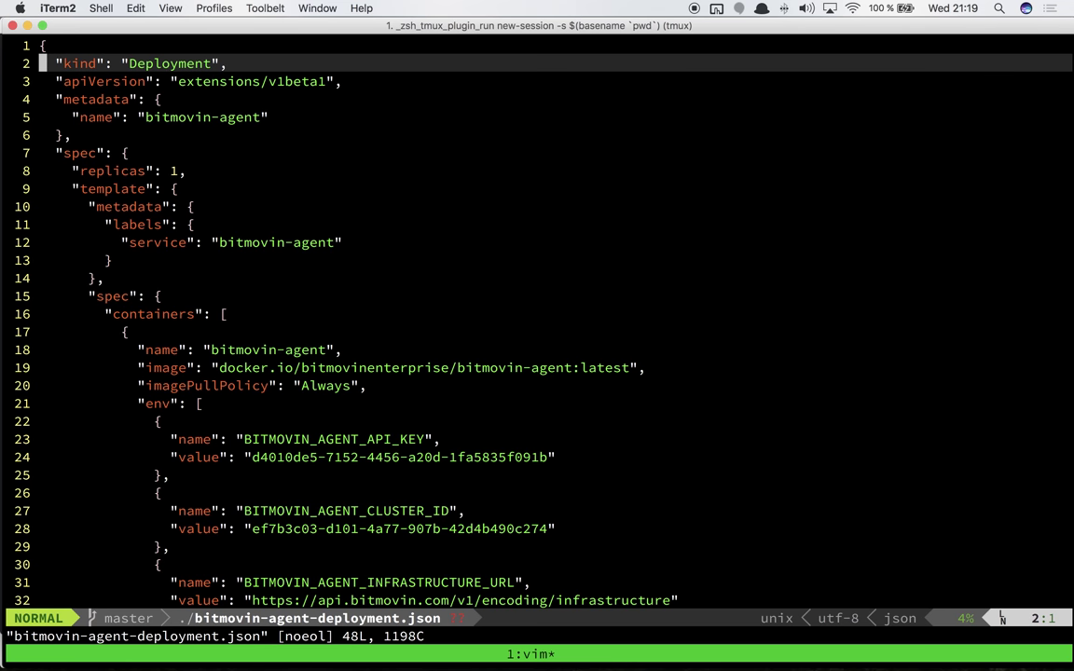
key("k")
key("j")
key("j")
key("j")
key("j")
key("j")
key("j")
key("j")
key("j")
key("j")
key("j")
key("j")
key("j")
key("j")
key("Return")
key("Return")
key("Return")
key("Return")
key("Return")
key("Return")
key("Return")
key("Return")
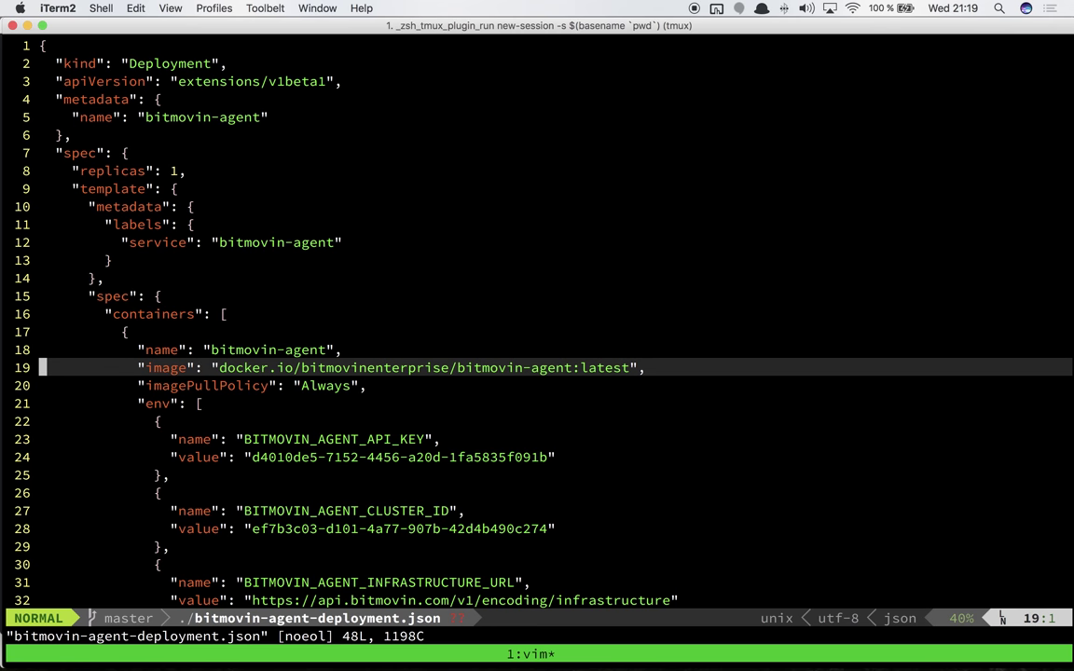
key("j")
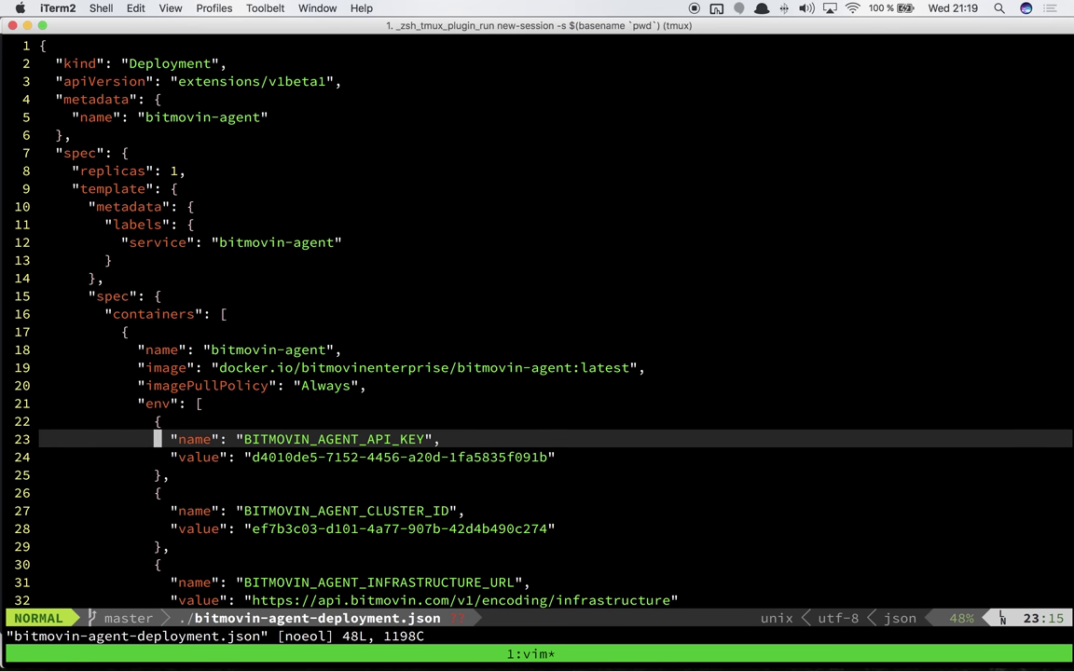
key("j")
key("j")
key("j")
key("z")
key("z")
key("j")
key("j")
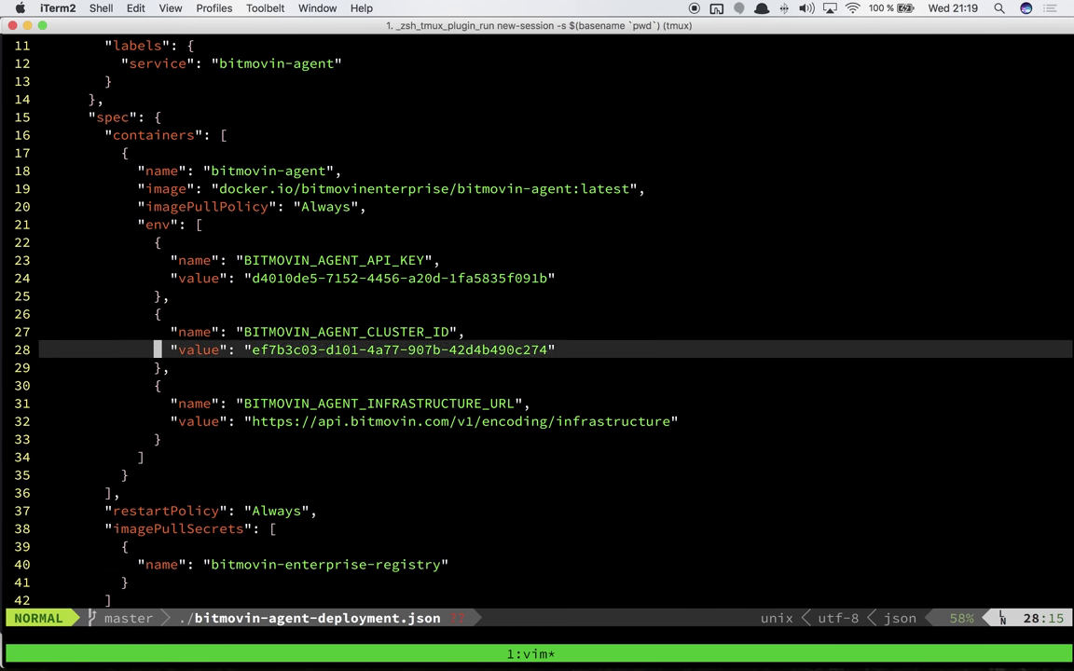
key("j")
key("j")
key("k")
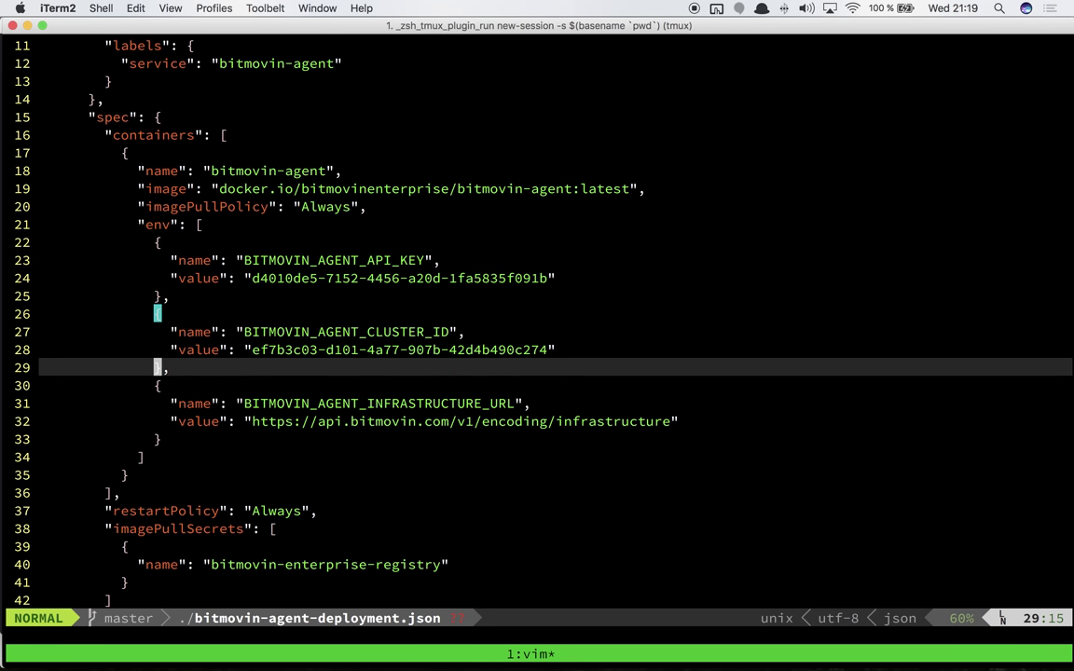
key("j")
key("j")
key("j")
key("j")
key("j")
key("j")
key("j")
key("j")
key("j")
key("j")
key("j")
key("j")
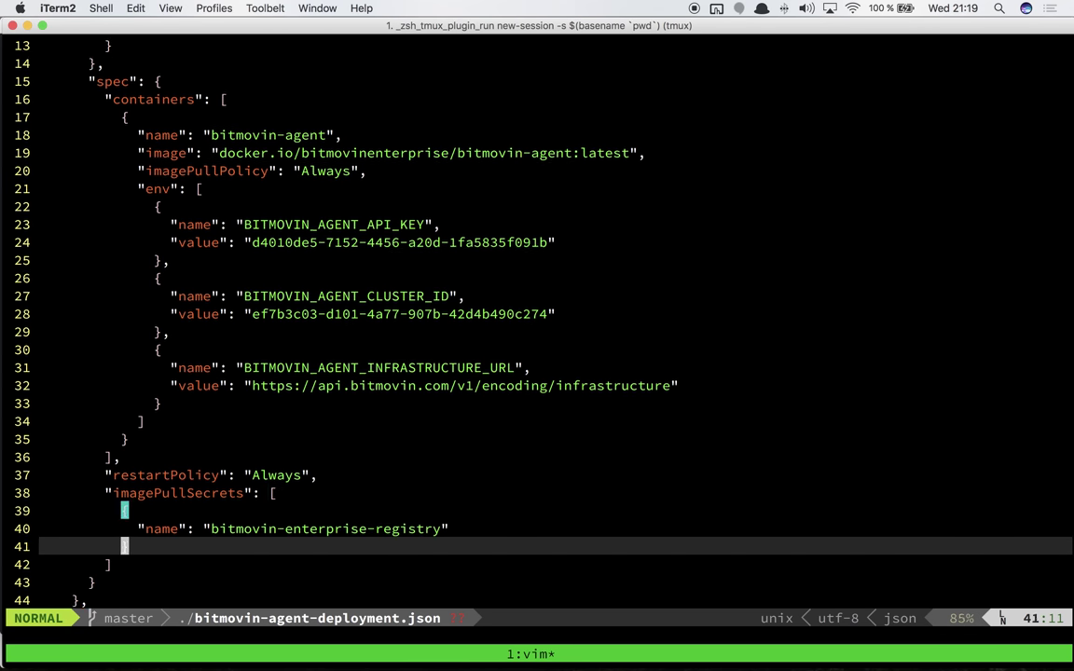
key("j")
key("j")
key("j")
key("j")
key("j")
key("j")
key("k")
key("k")
key("k")
key("k")
key("k")
key("k")
key("k")
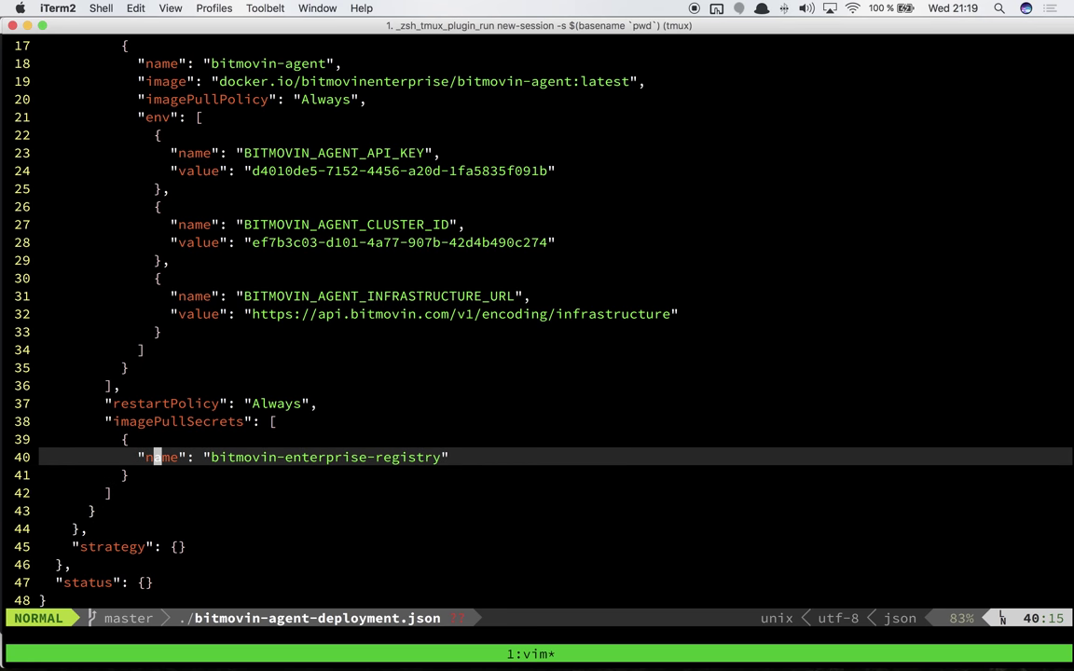
key("k")
key("k")
key("H")
key("ctrl+u")
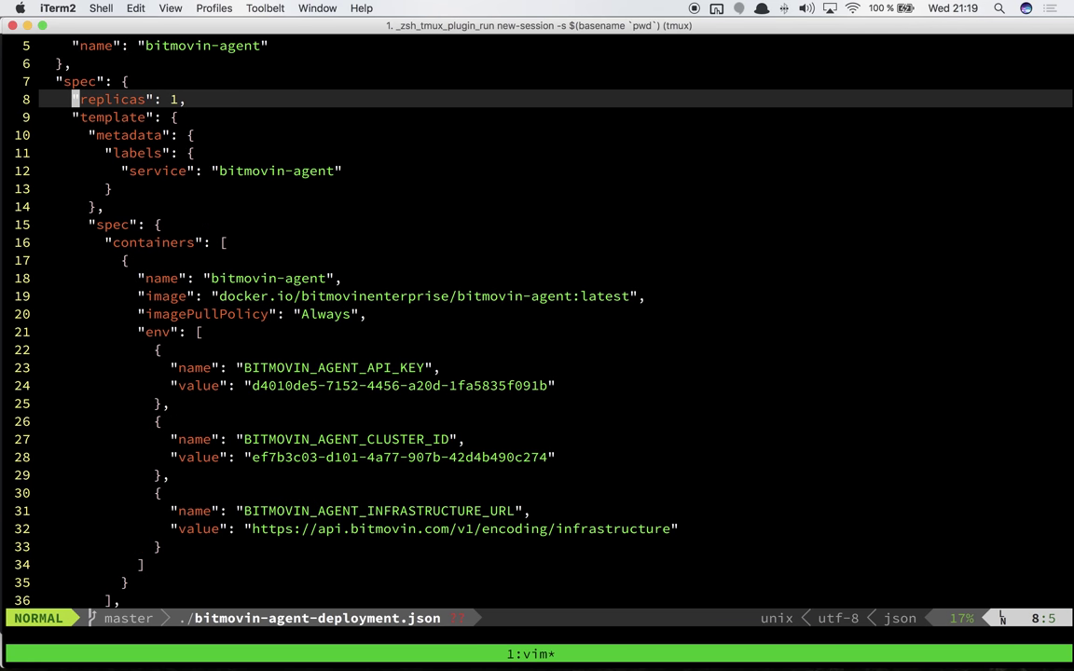
type(":q")
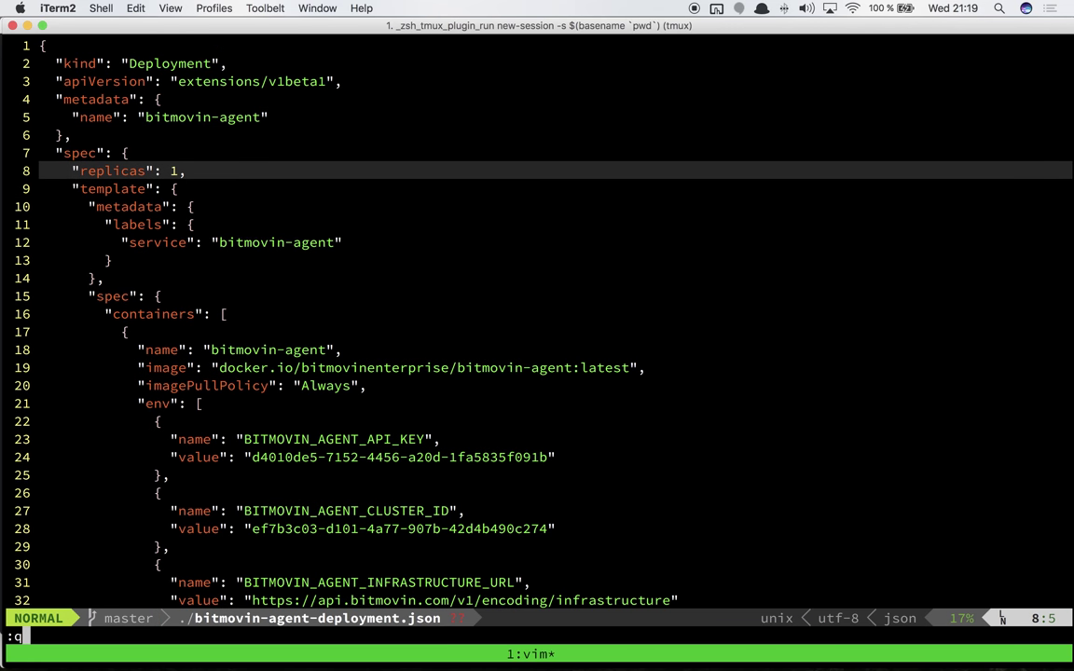
key("Return")
Return to the bitmovin-agent folder and run ./deploy.sh
type("cd ..")
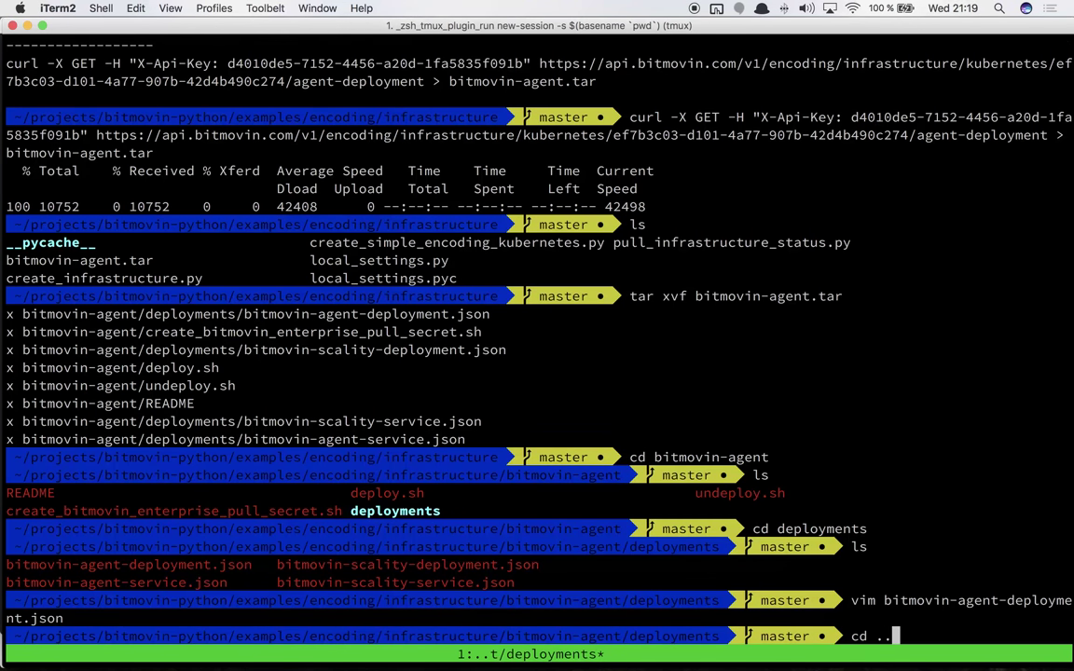
key("Return")
type("ls")
key("Return")
type(".")
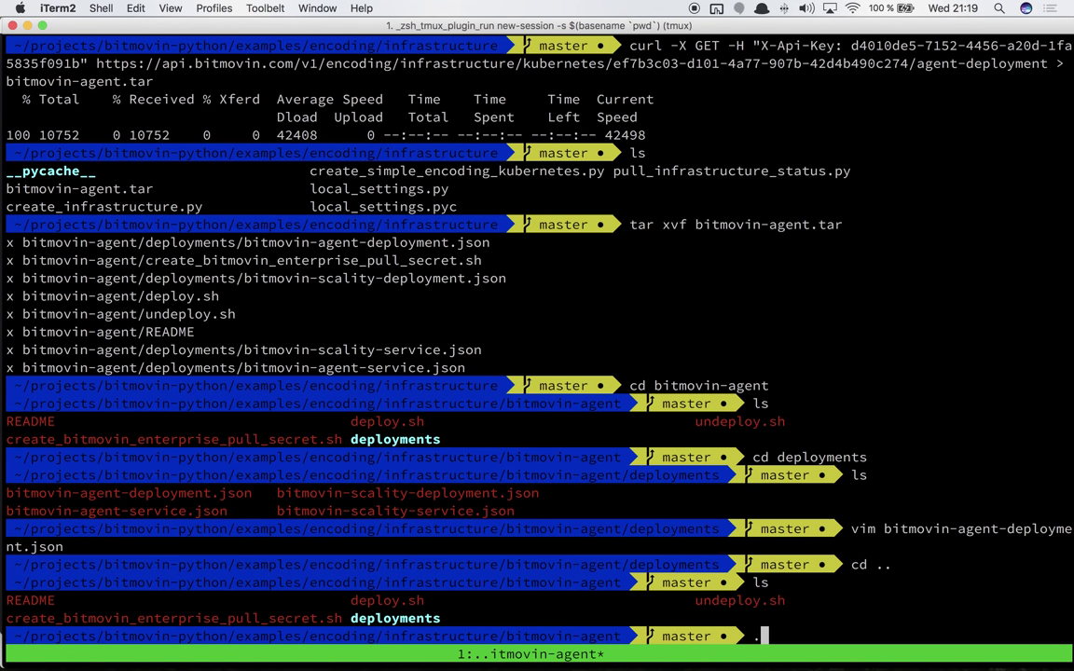
type("/deploy.sh")
key("Return")
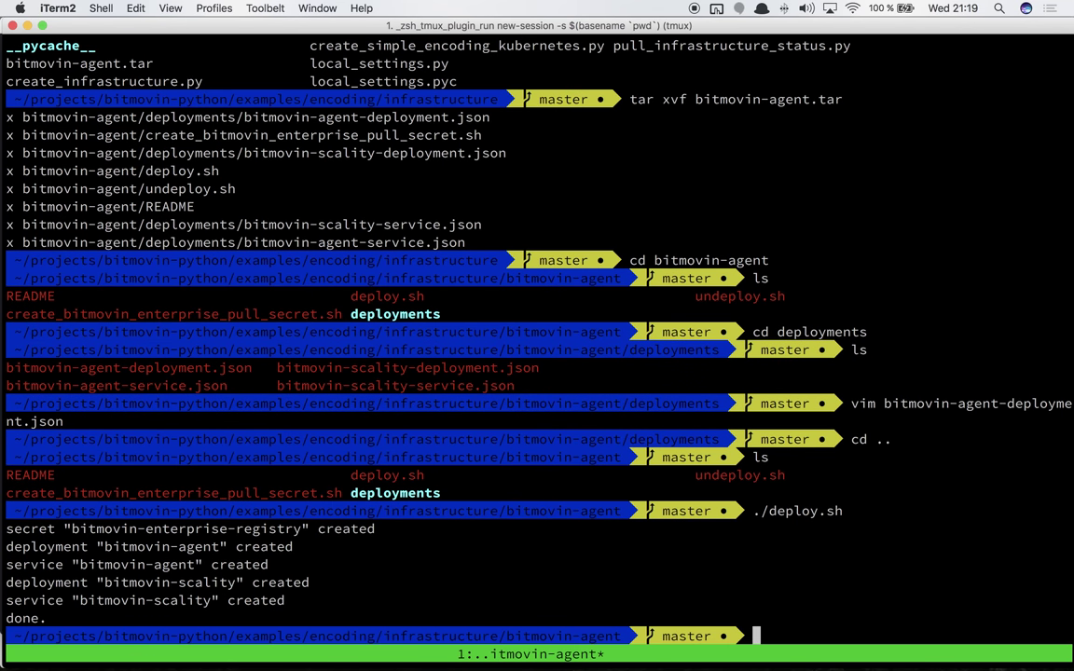
Run kubectl get pods until bitmovin-agent and bitmovin-scality both show Running
type("kubectl g")
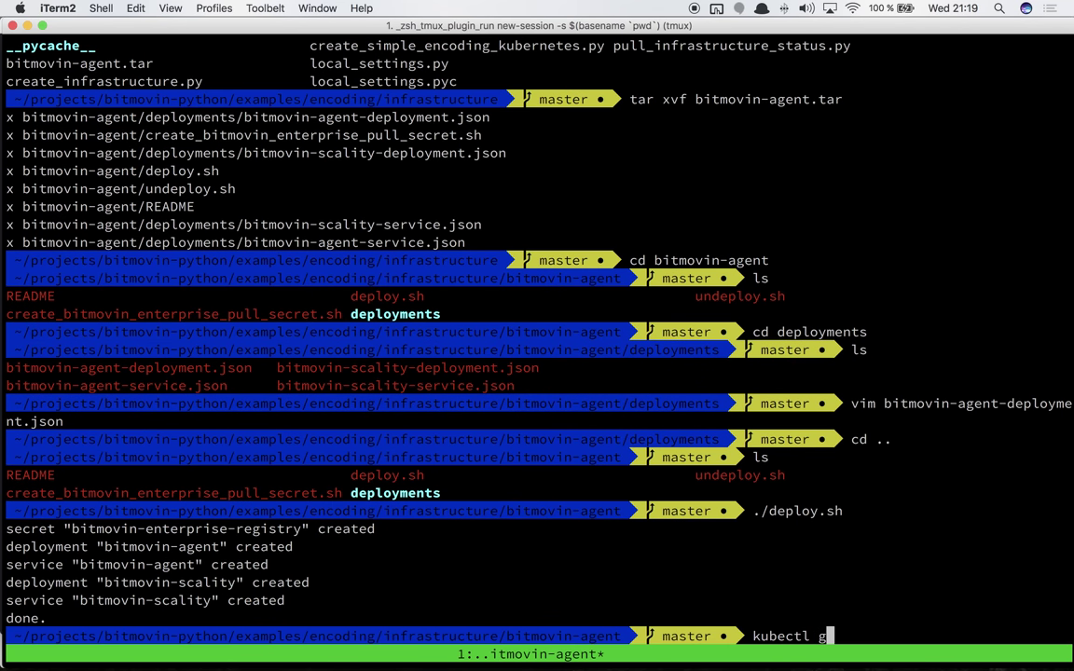
type("et pods")
key("Return")
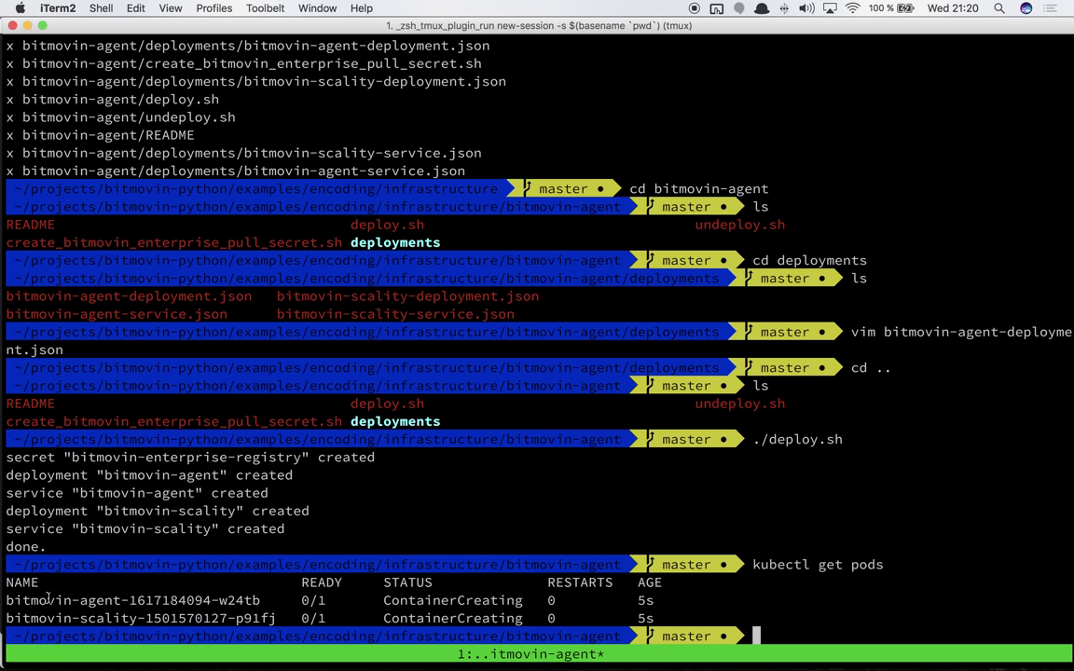
key("Up")
key("Return")
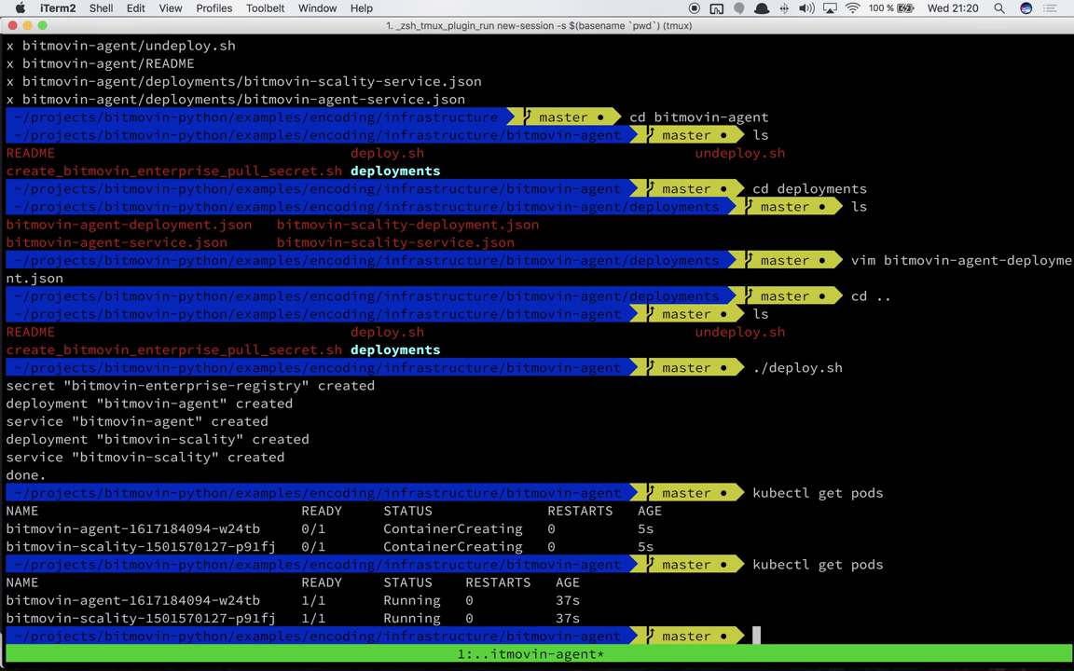
Go back to the infrastructure folder and open create_simple_encoding_kubernetes.py in vim
type("cd ..")
key("Return")
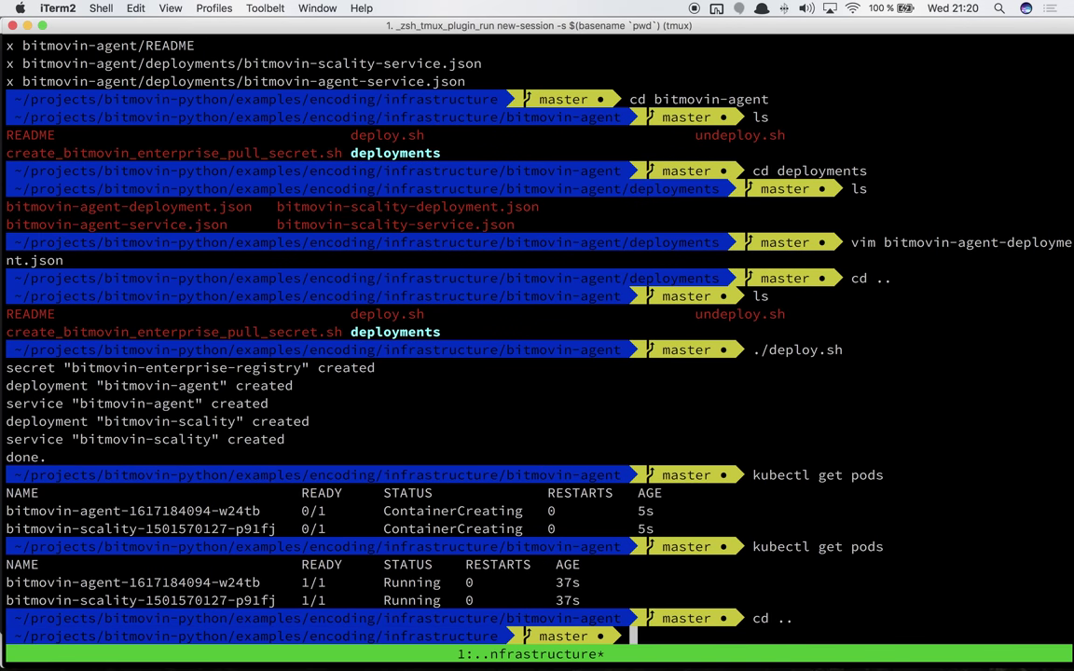
type("ls")
key("Return")
type("vim create_")
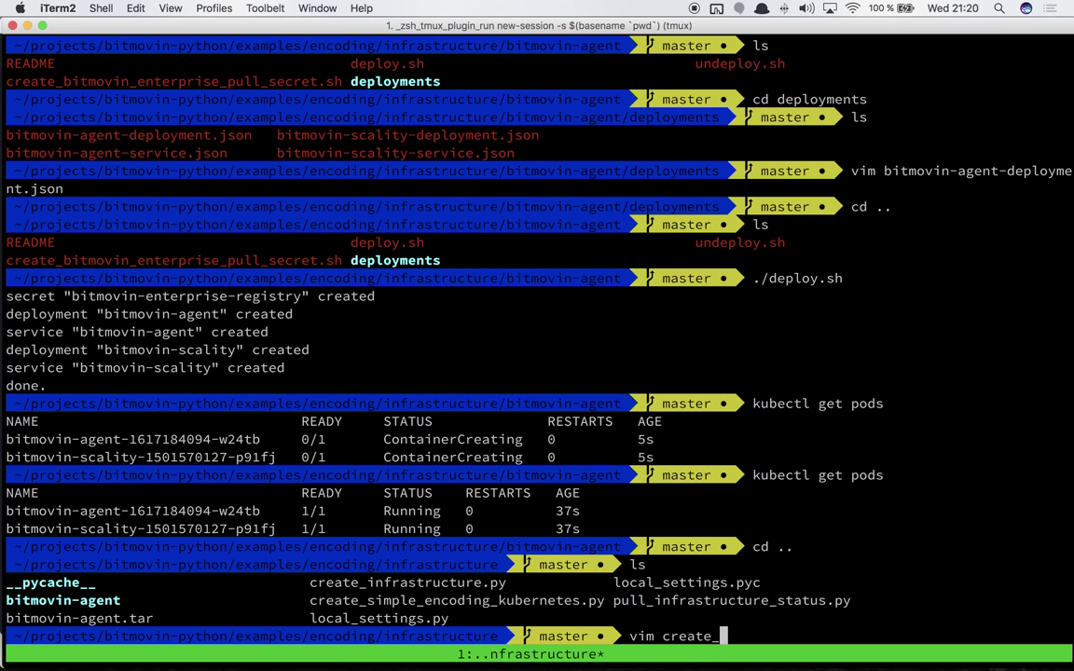
type("i")
key("Tab")
key("ctrl+c")
type("vim create_sim")
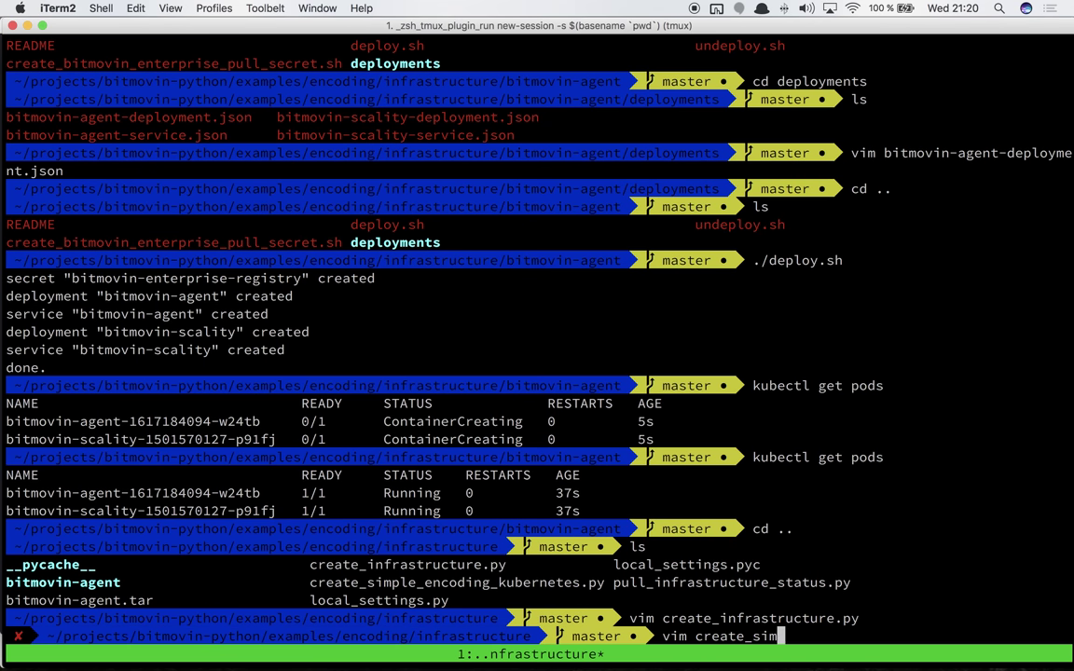
key("Tab")
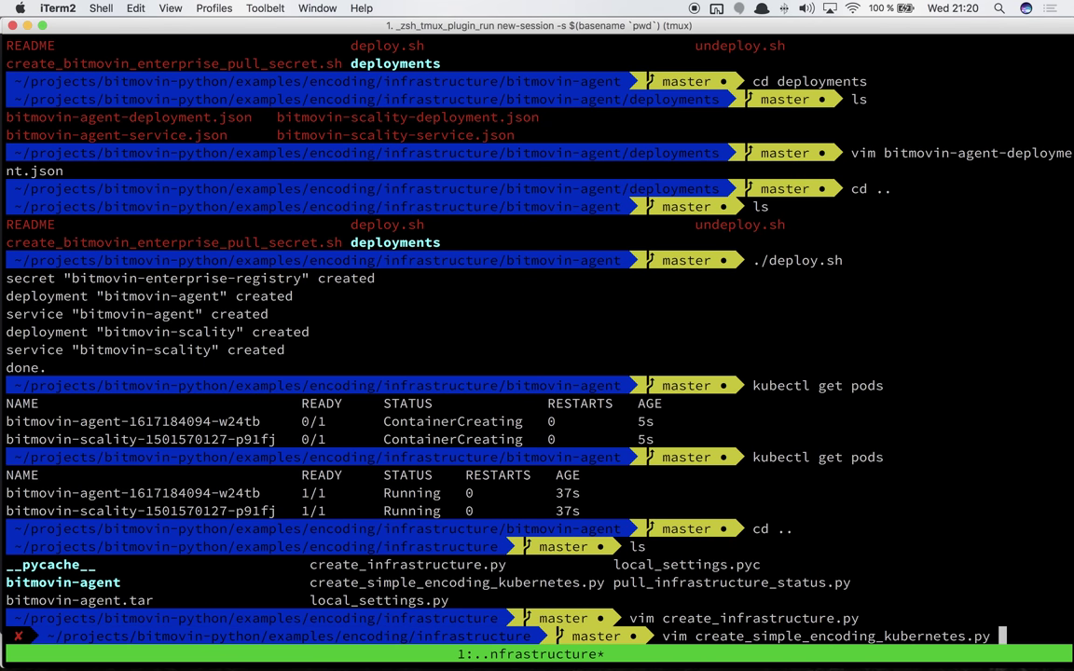
key("Return")
Inspect the API_KEY, input settings and output credential lines in the script
key("j")
key("j")
key("j")
key("j")
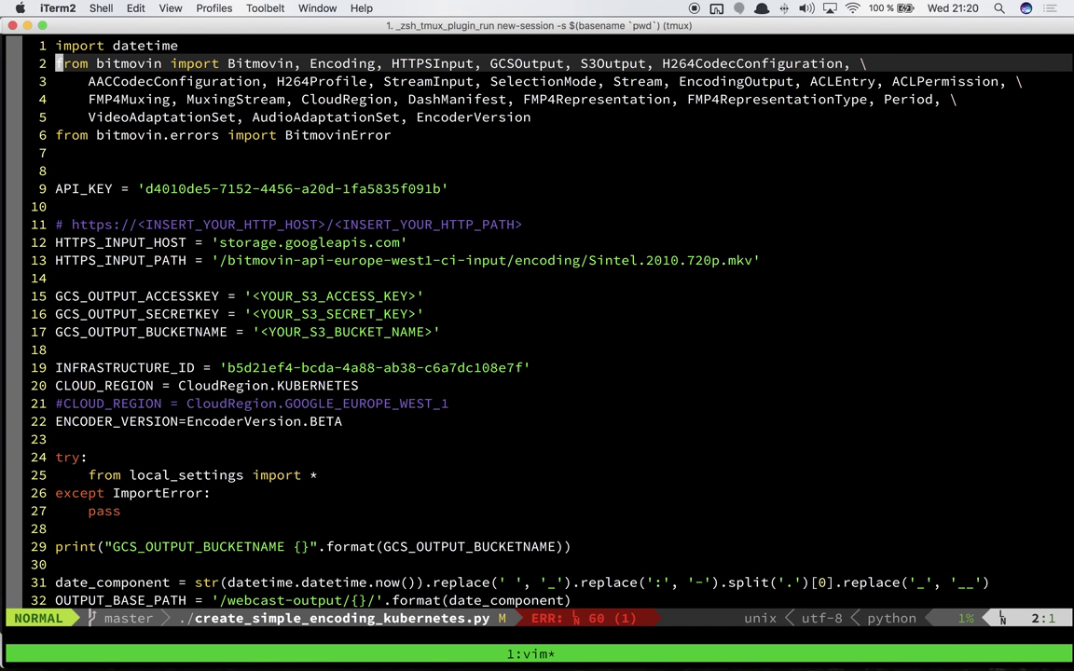
key("j")
key("j")
key("j")
key("j")
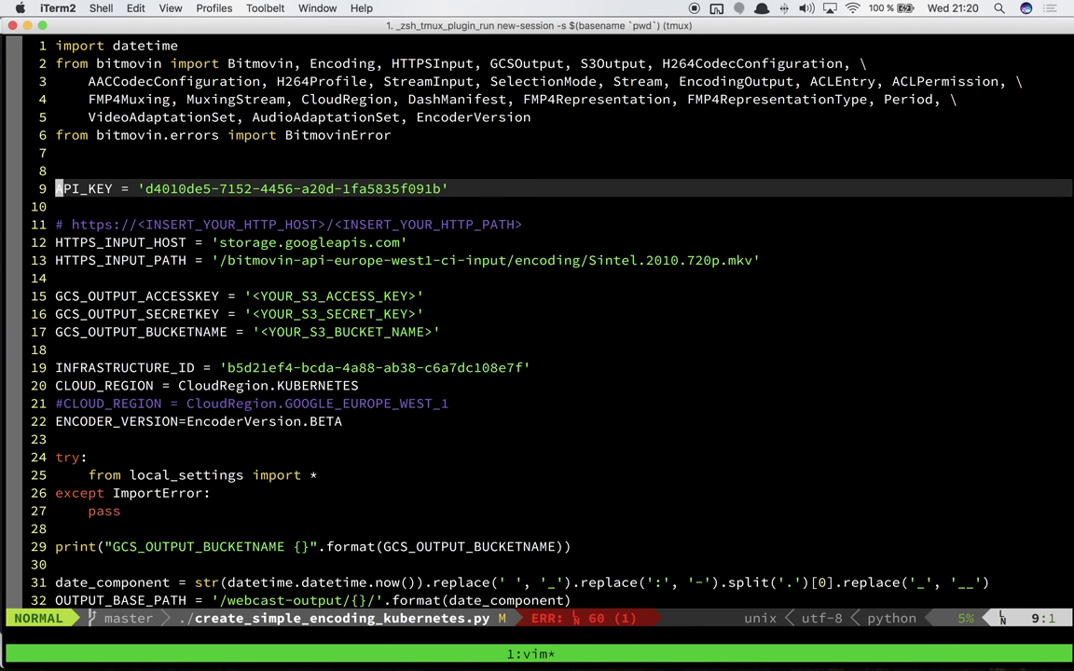
key("j")
key("j")
key("k")
key("k")
key("shift+v")
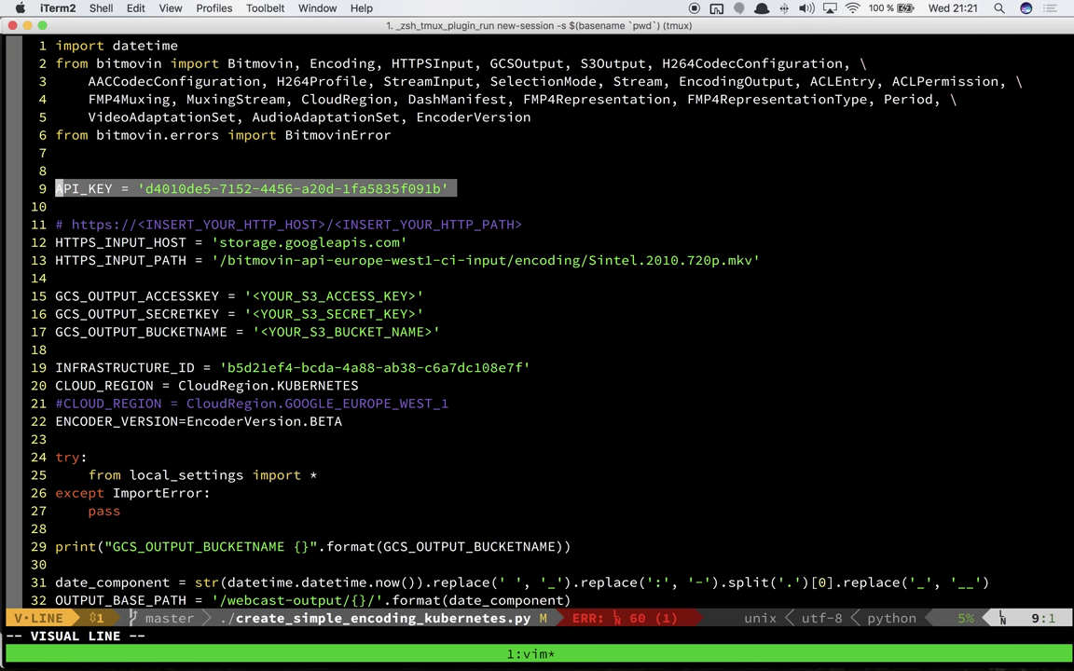
key("j")
key("j")
key("j")
key("j")
key("j")
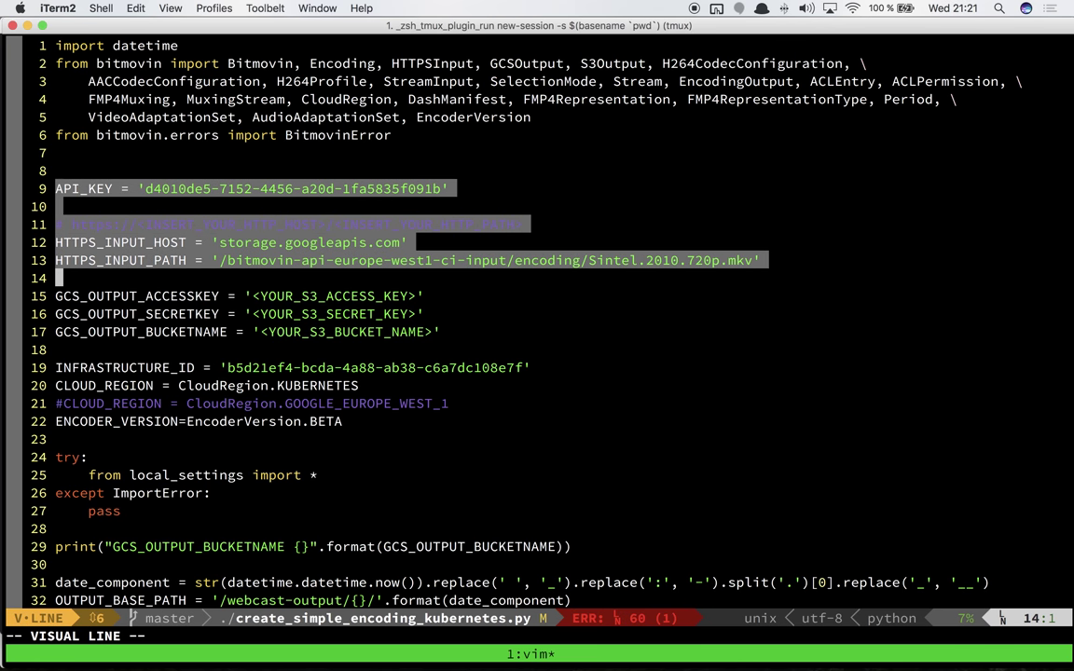
key("j")
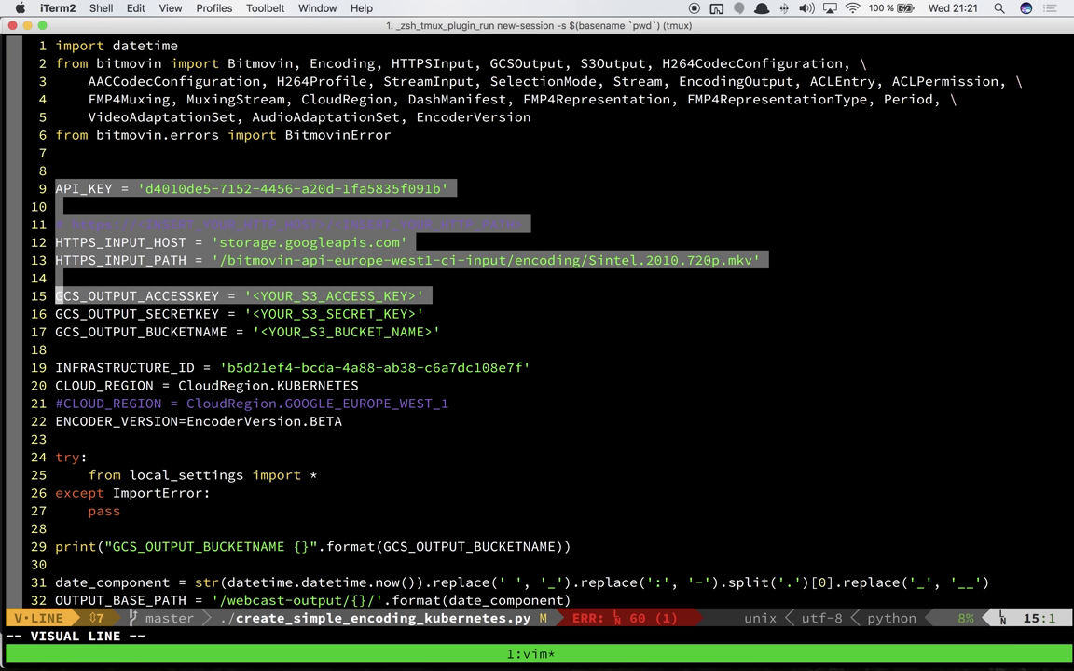
key("Escape")
key("j")
key("j")
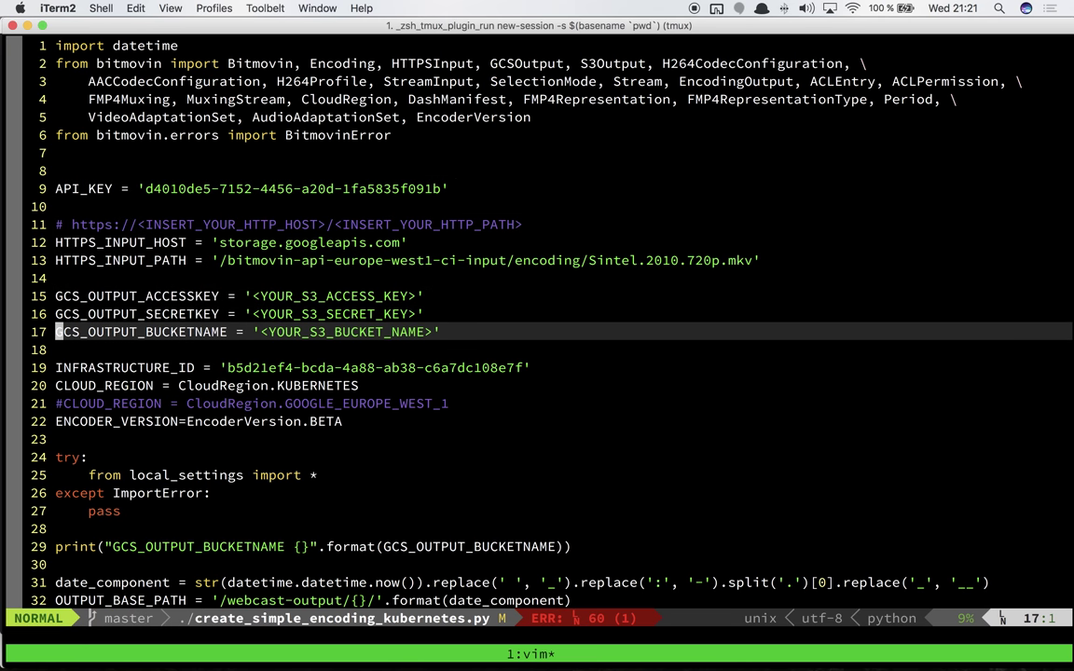
key("k")
key("k")
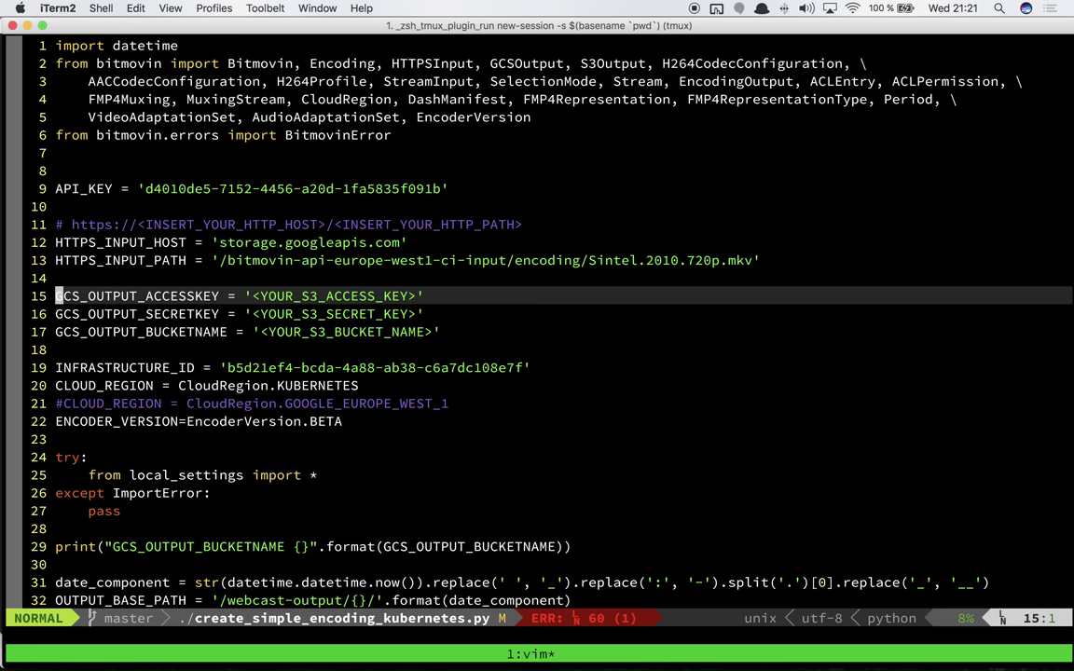
key("shift+v")
Replace the script's INFRASTRUCTURE_ID value with the Cluster ID copied from the Atom notes
key("j")
key("y")
key("j")
key("j")
key("j")
key("j")
key("w")
key("w")
key("w")
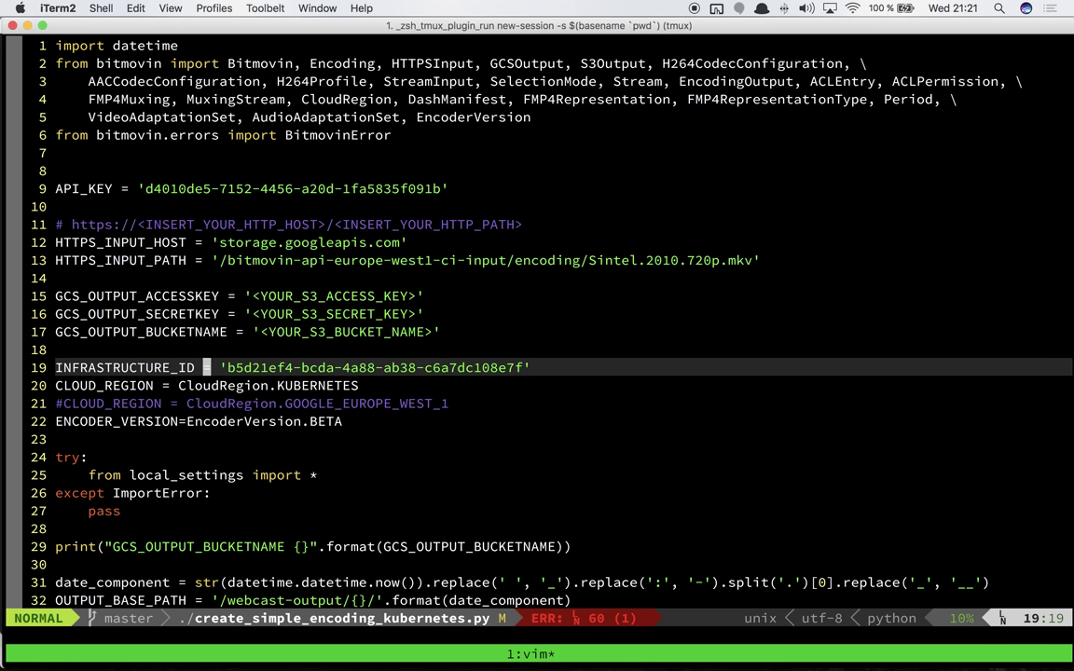
key("super+Tab")
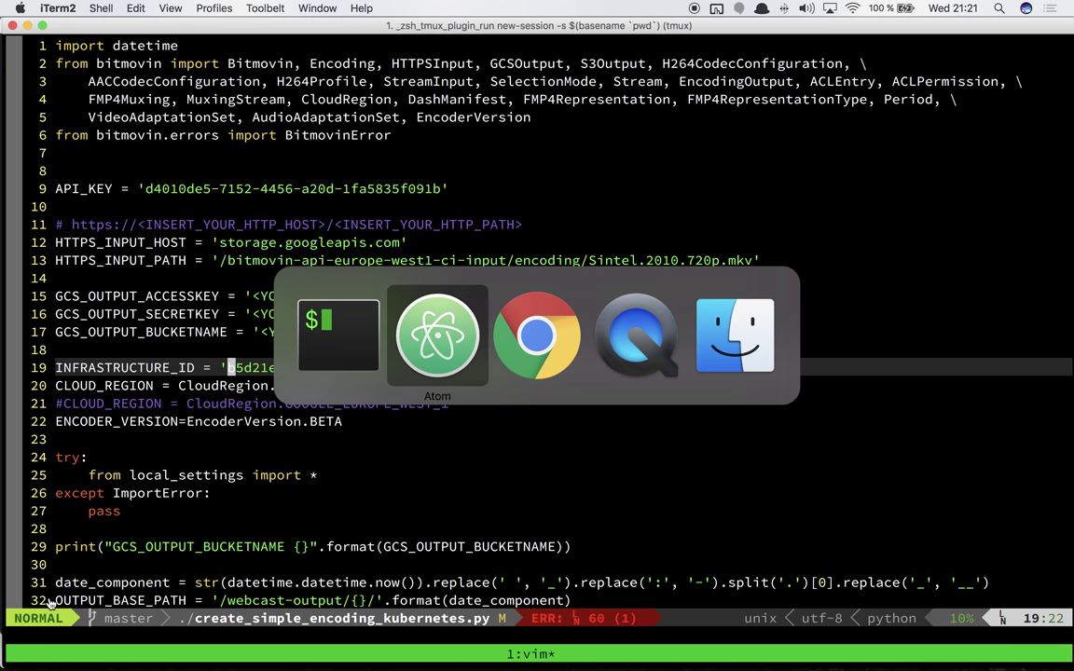
key("super+shift+Left")
key("shift+alt+Right")
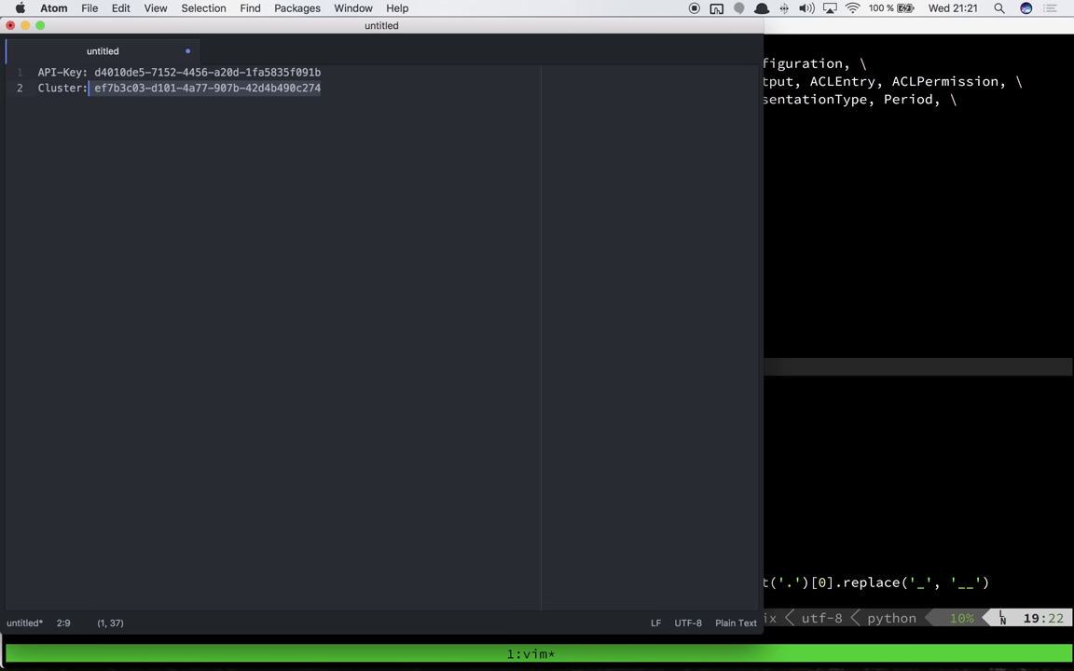
key("shift+Right")
key("shift+Right")
key("super+Tab")
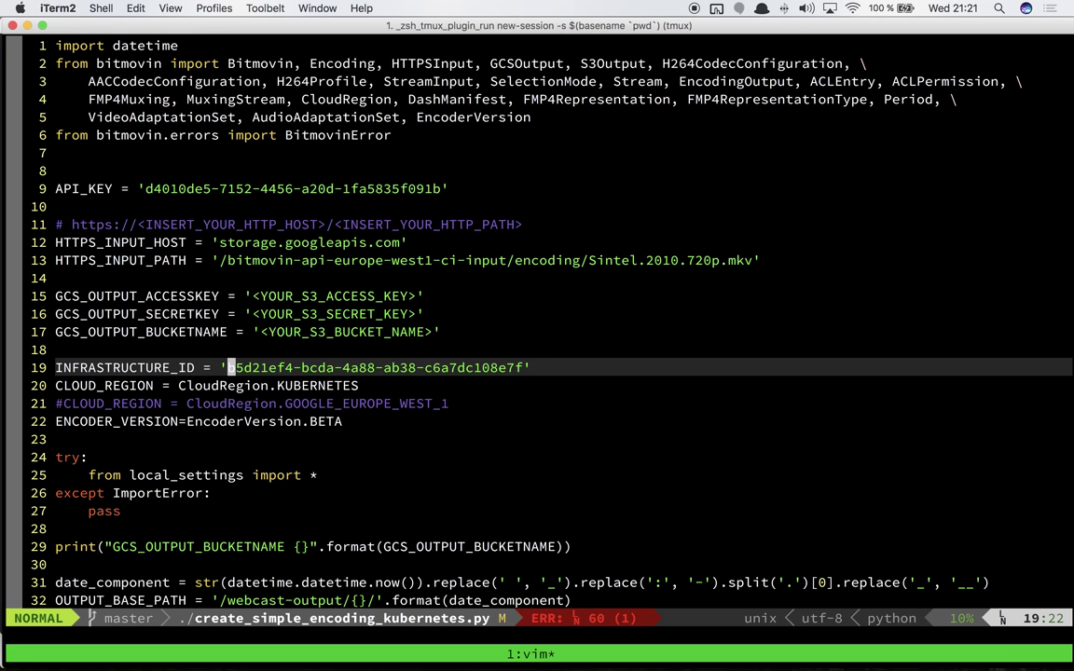
key("shift+c")
key("super+v")
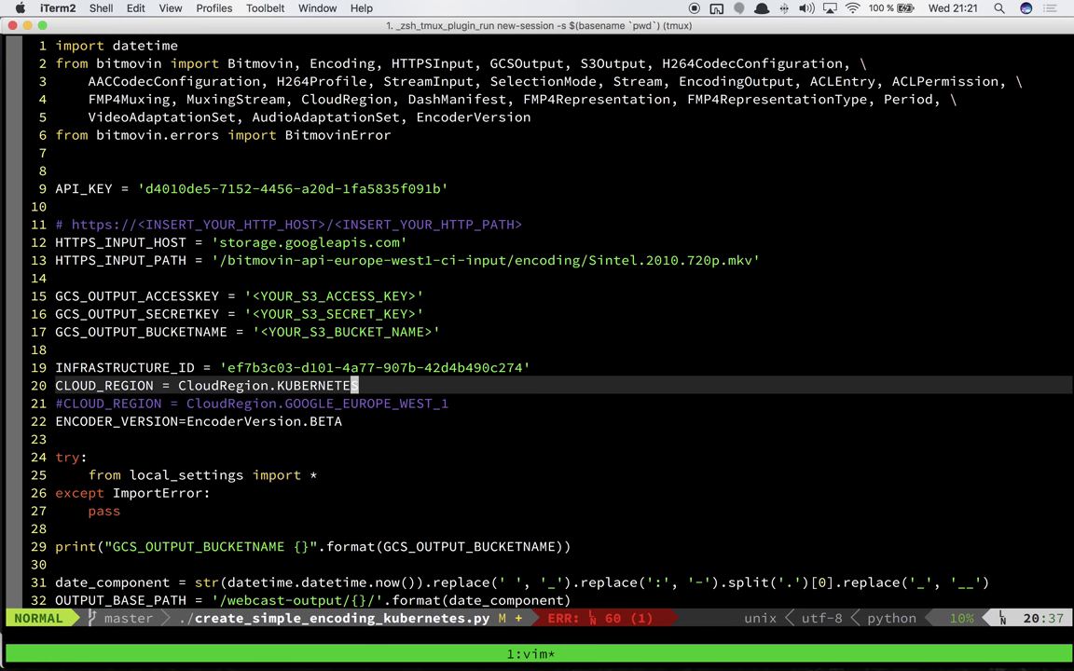
Check the CLOUD_REGION lines, then save the script and quit vim with :wq
left_click(165, 404)
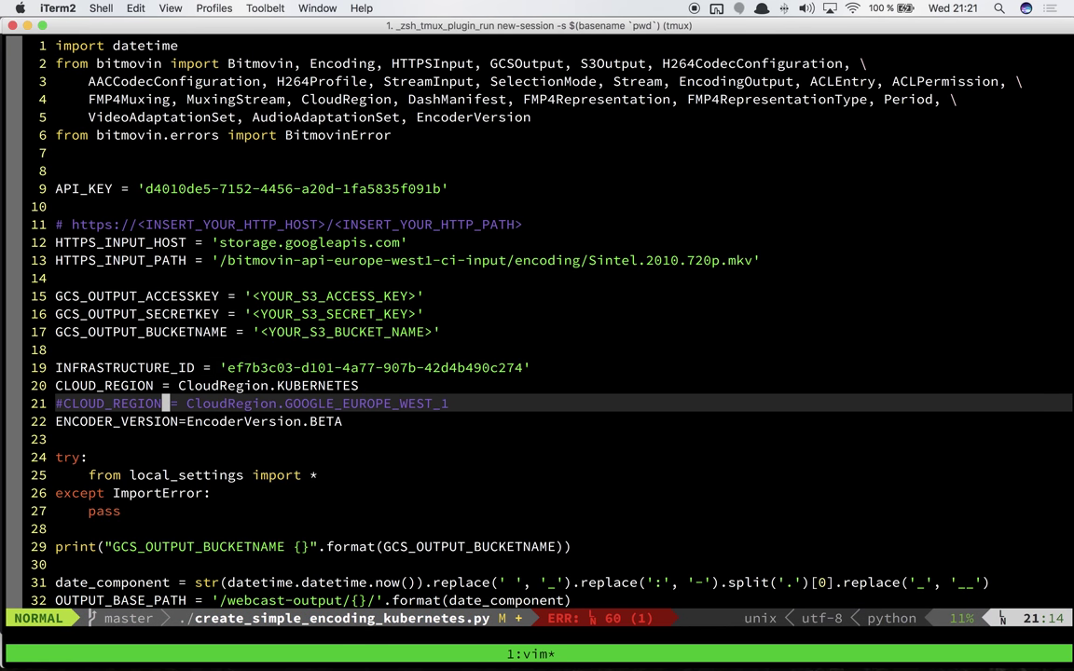
left_click(165, 385)
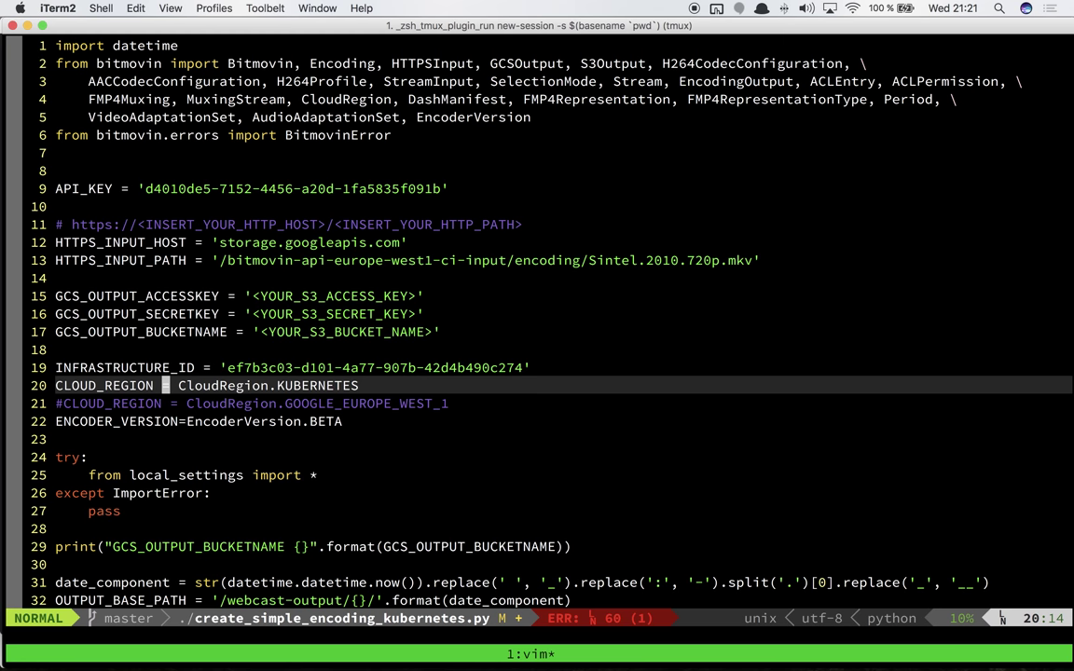
left_click(272, 385)
key("j")
key("j")
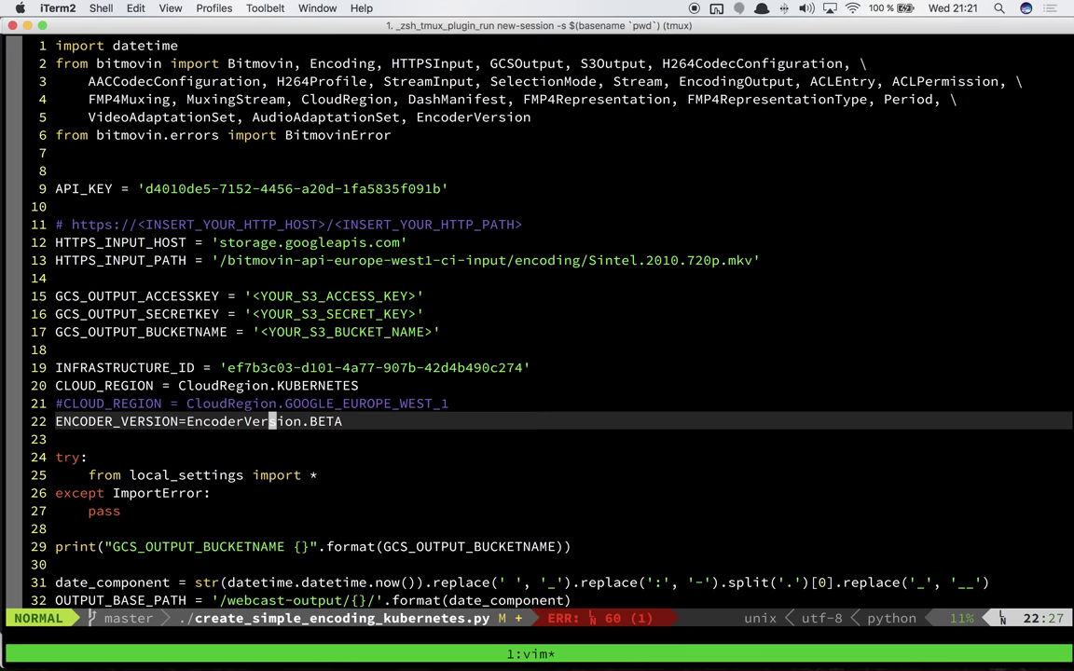
type(":wq")
key("Return")
Run python3 create_simple_encoding_kubernetes.py to submit the encoding, which reports QUEUED
type("puty")
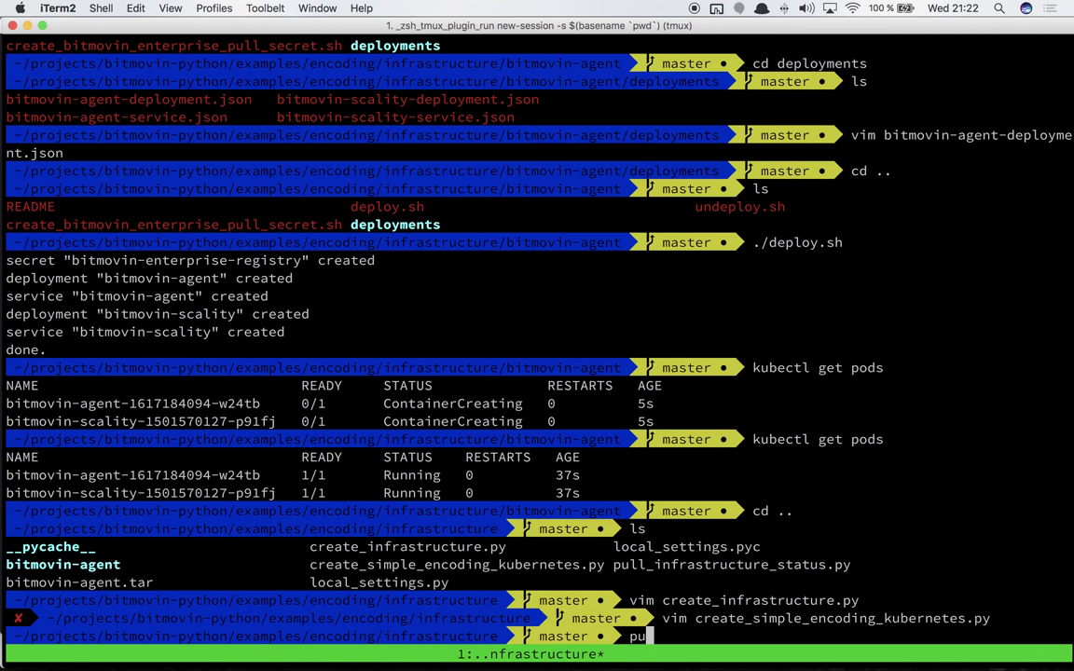
key("BackSpace")
key("BackSpace")
key("BackSpace")
key("BackSpace")
type("python3 create_s")
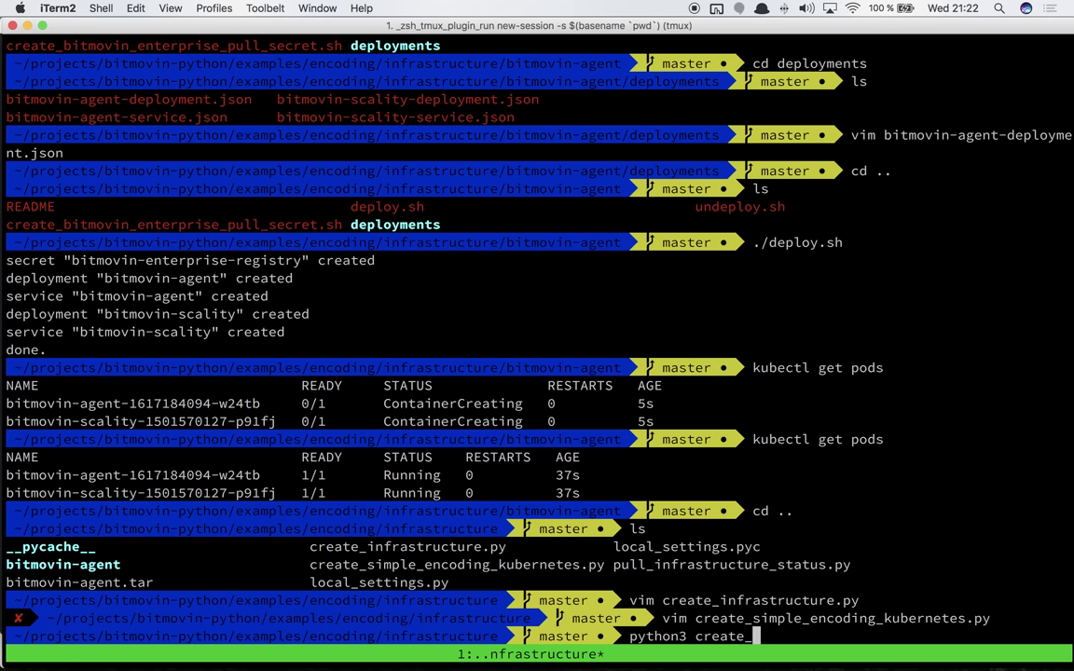
key("Tab")
key("Return")
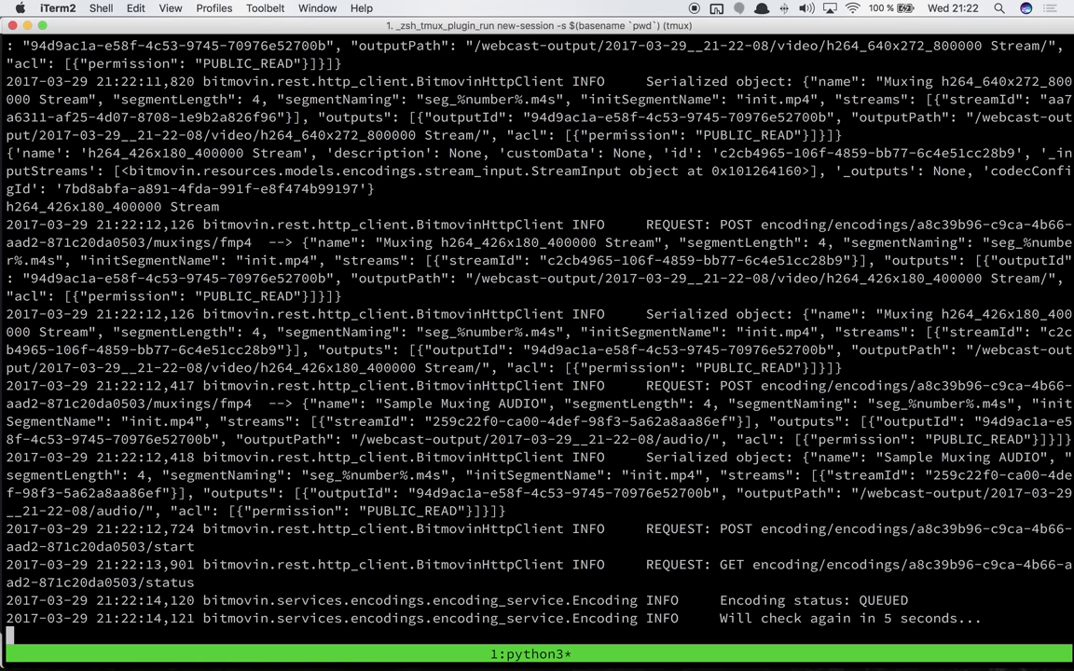
In a new tmux window, list the cluster's pods with kubectl get pods and check the encoding log
key("ctrl+b")
key("c")
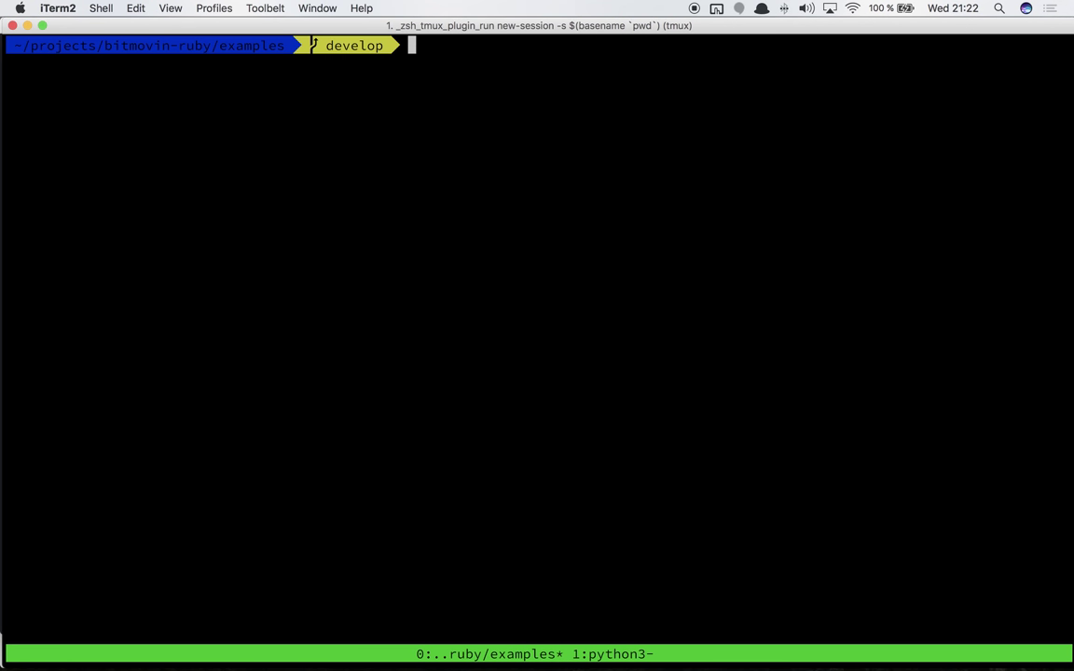
type("kubectl get pods")
key("Return")
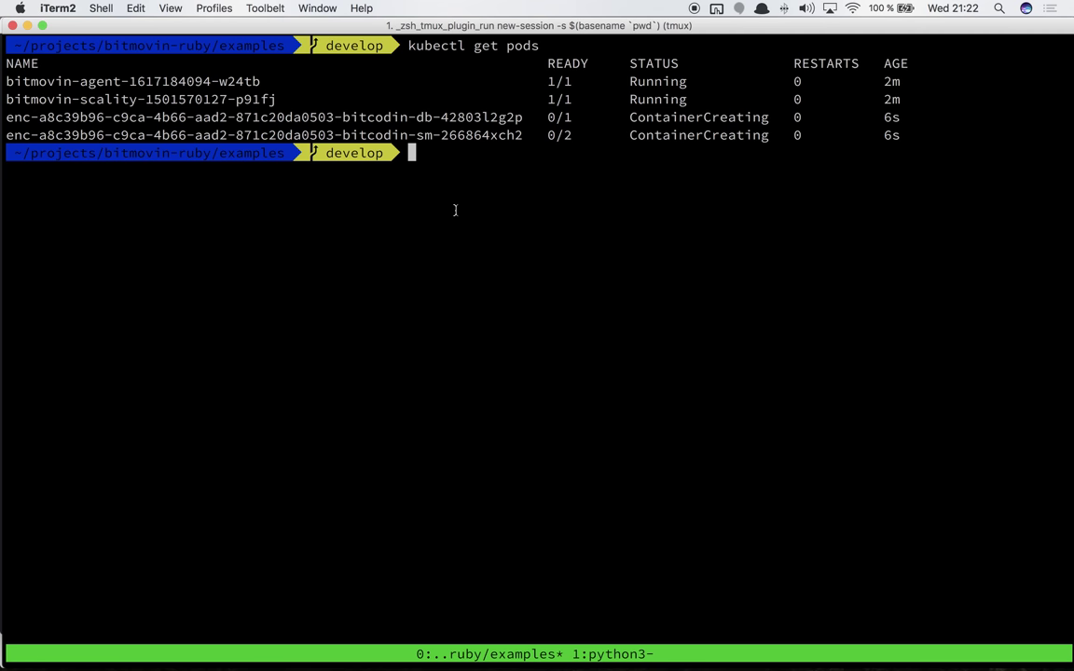
key("ctrl+b")
key("1")
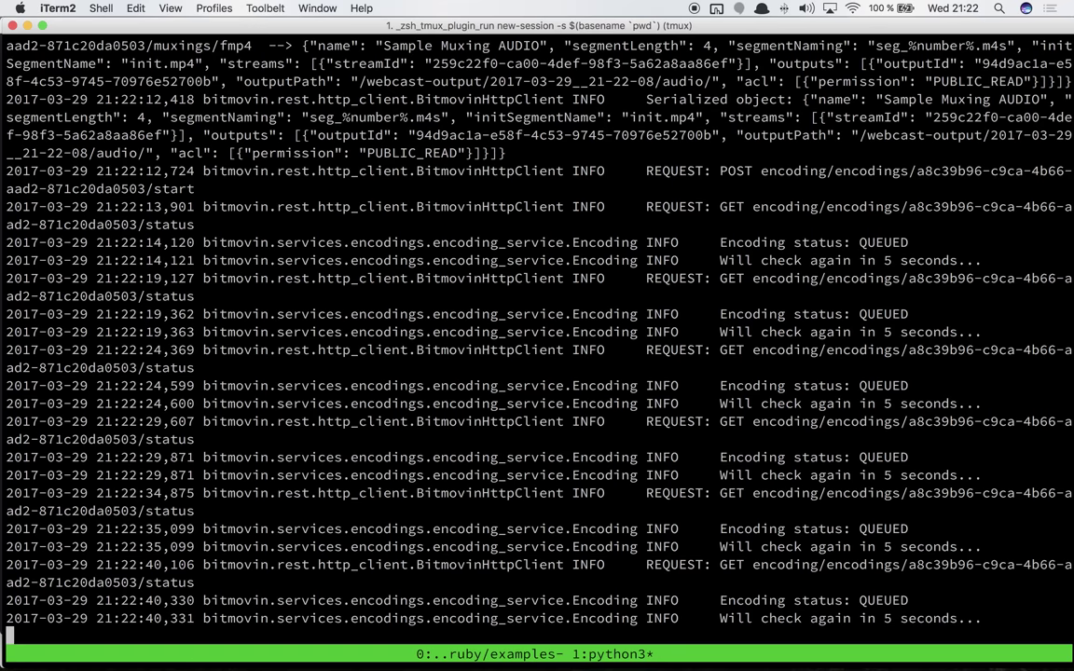
key("ctrl+b")
key("0")
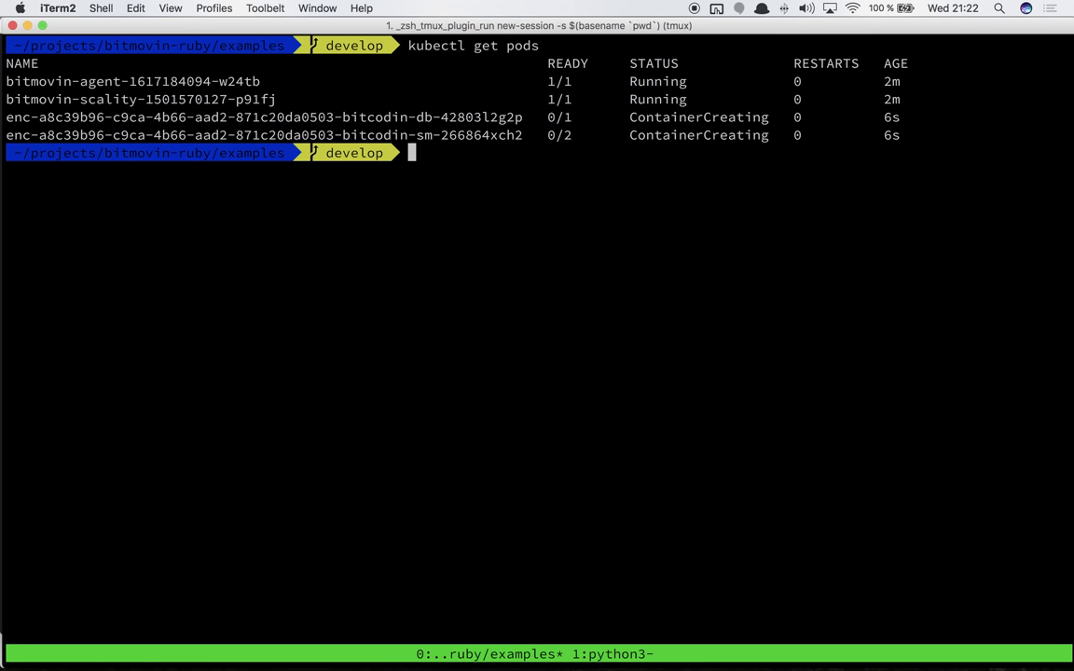
Rerun the pod list as 'watch kubectl get pods' and open another tmux window
key("ctrl+c")
key("Up")
key("Left")
key("Left")
key("Left")
key("Left")
key("Left")
key("Left")
key("Left")
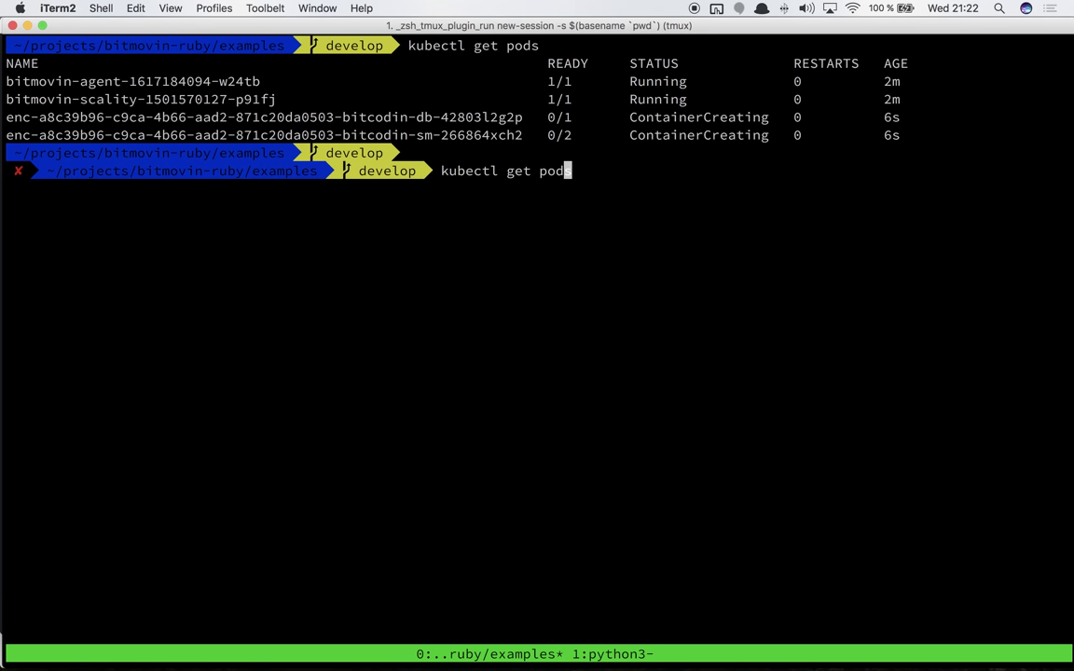
key("Left")
key("Left")
key("Left")
key("Left")
key("Left")
key("Left")
key("Left")
key("Left")
key("Left")
type("watch")
key("Return")
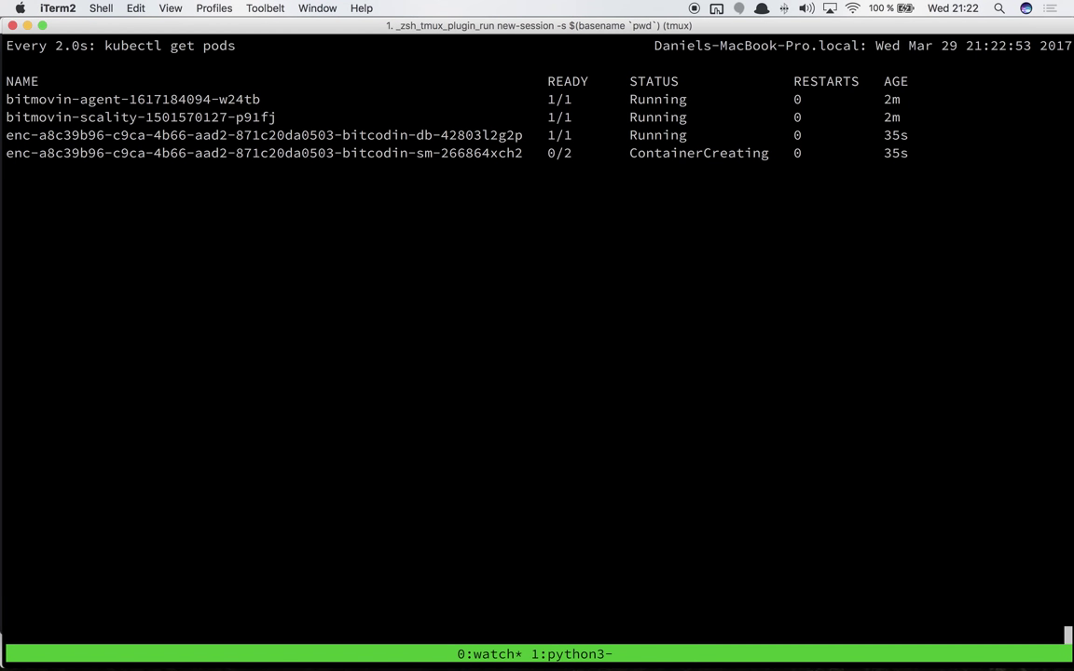
key("ctrl+b")
key("c")
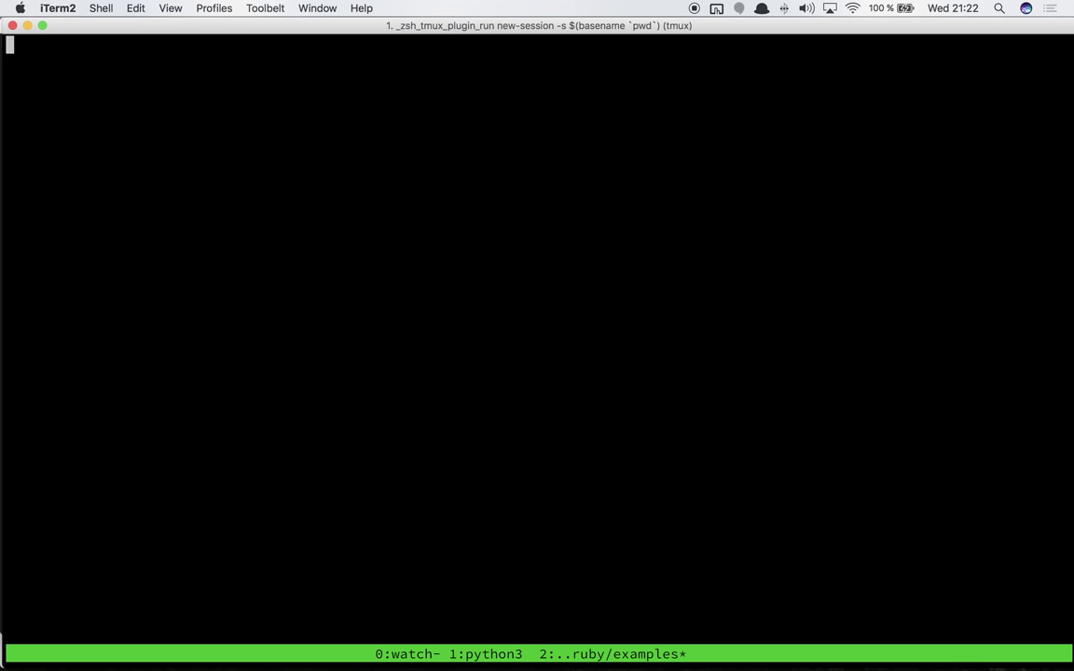
Go to projects/bitmovin-python/examples/encoding/infrastructure and open the encoding script in vim
type("cd")
key("Return")
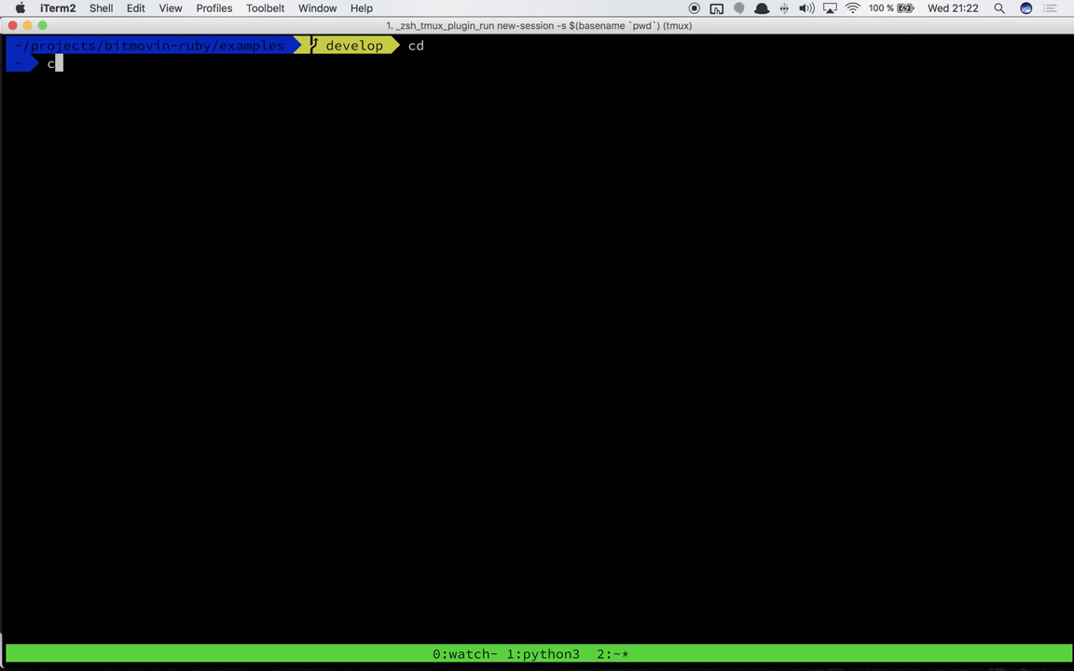
type("cd projects/bitmovin-p")
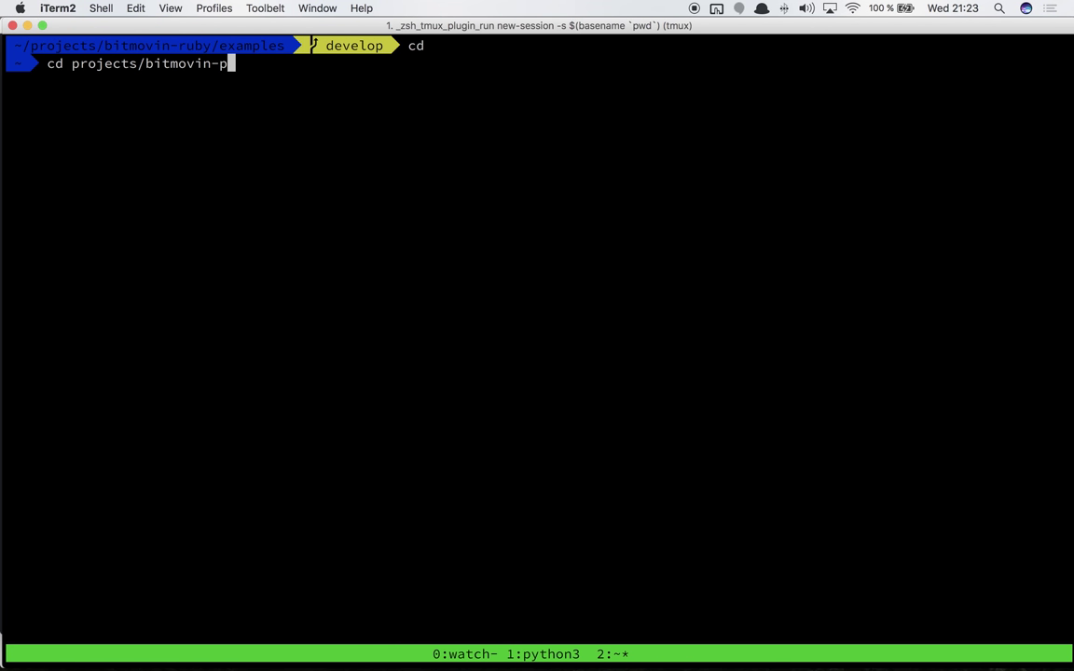
type("ython/examples/encoding/")
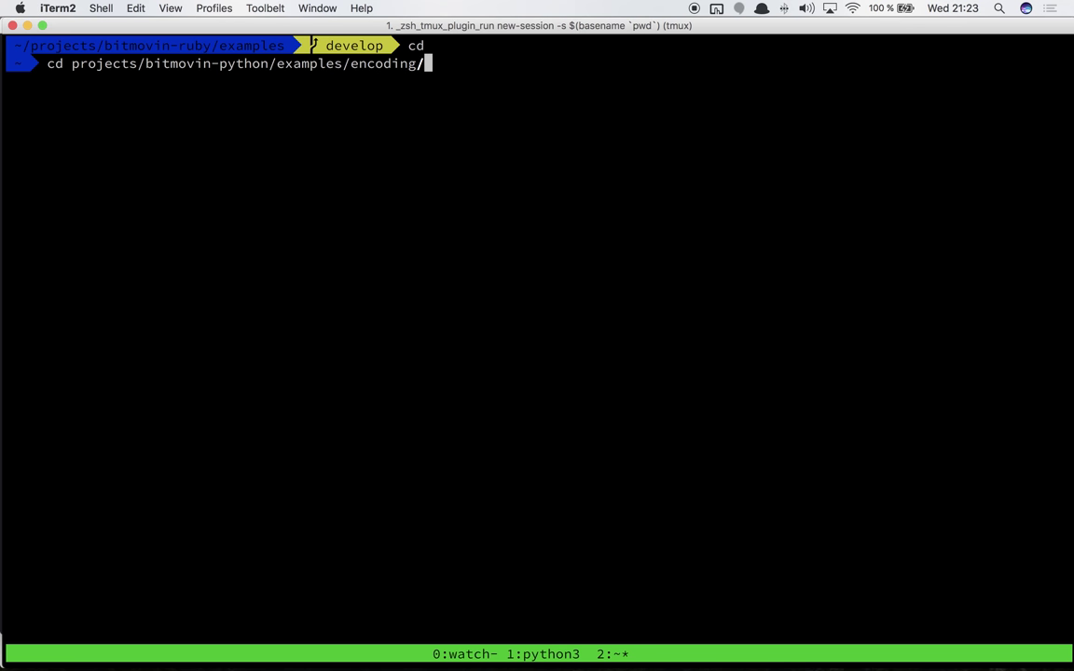
type("inf")
key("Tab")
key("Return")
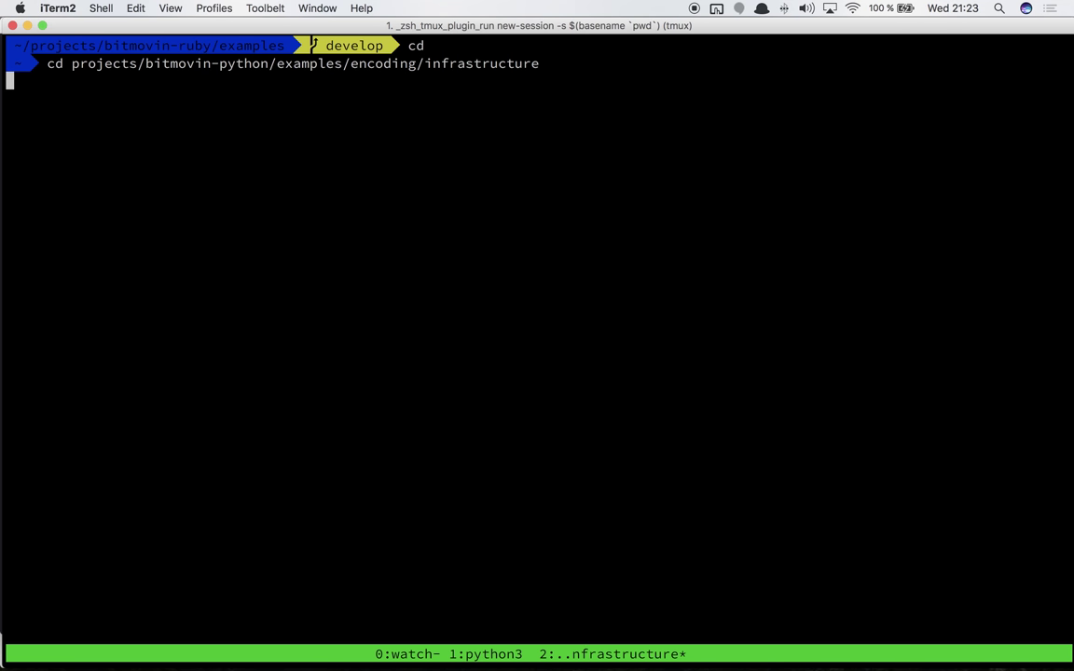
type("ls")
key("Return")
type("vim cre")
key("Tab")
key("Return")
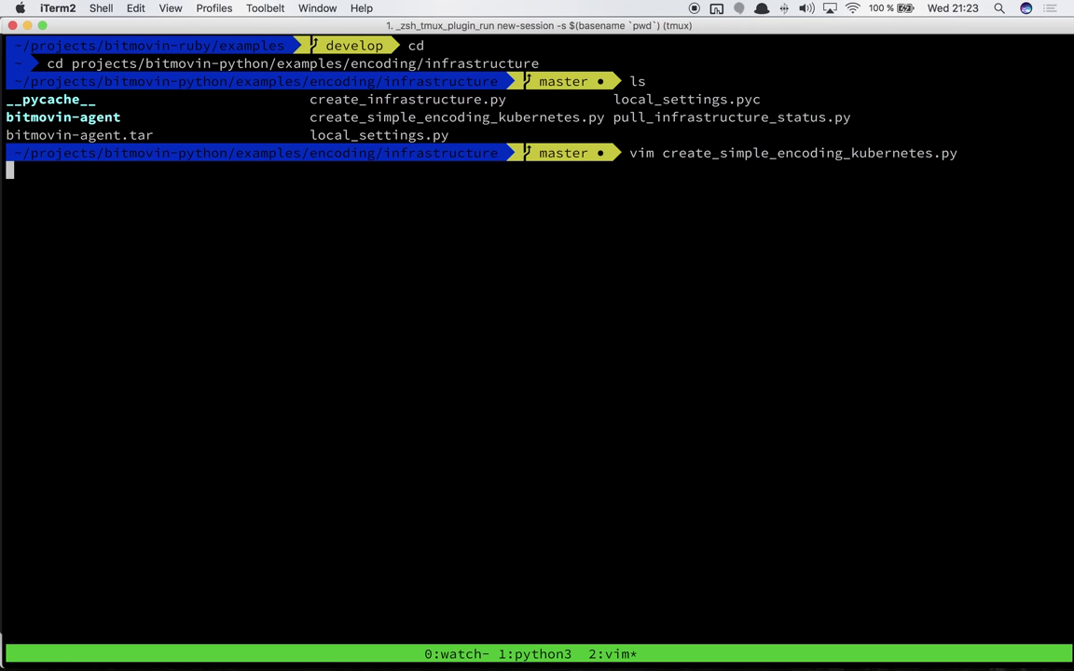
Comment out the KUBERNETES region, uncomment GOOGLE_EUROPE_WEST_1, save, and show the encoding log window
key("j")
key("j")
key("j")
key("j")
key("j")
key("j")
key("j")
key("j")
key("j")
key("j")
key("j")
key("j")
key("j")
key("j")
key("j")
key("j")
key("j")
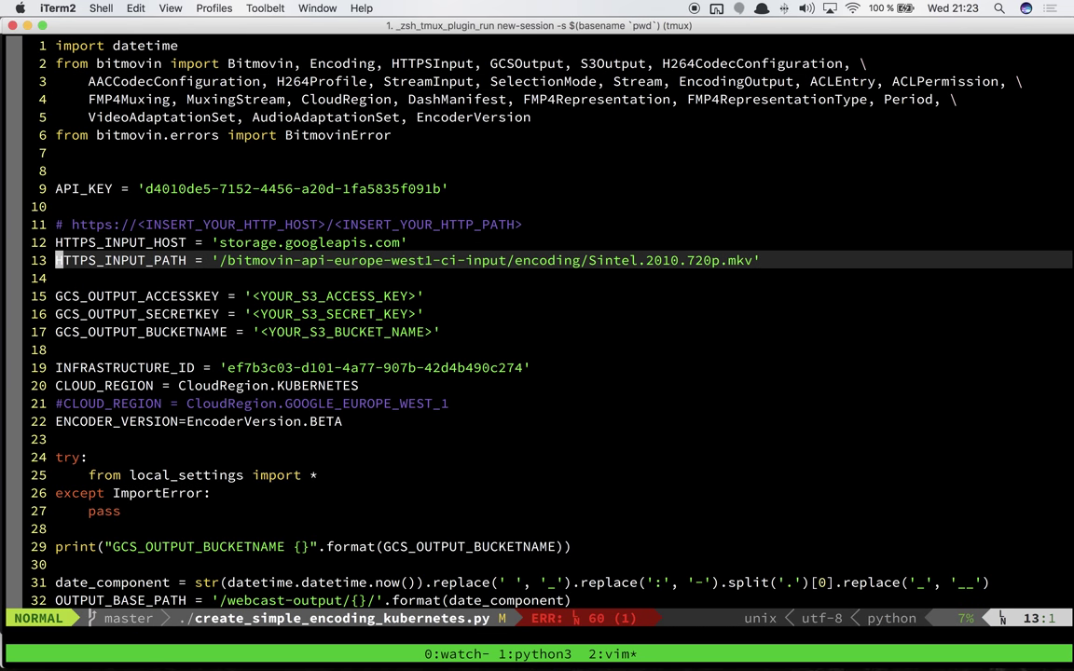
key("j")
key("j")
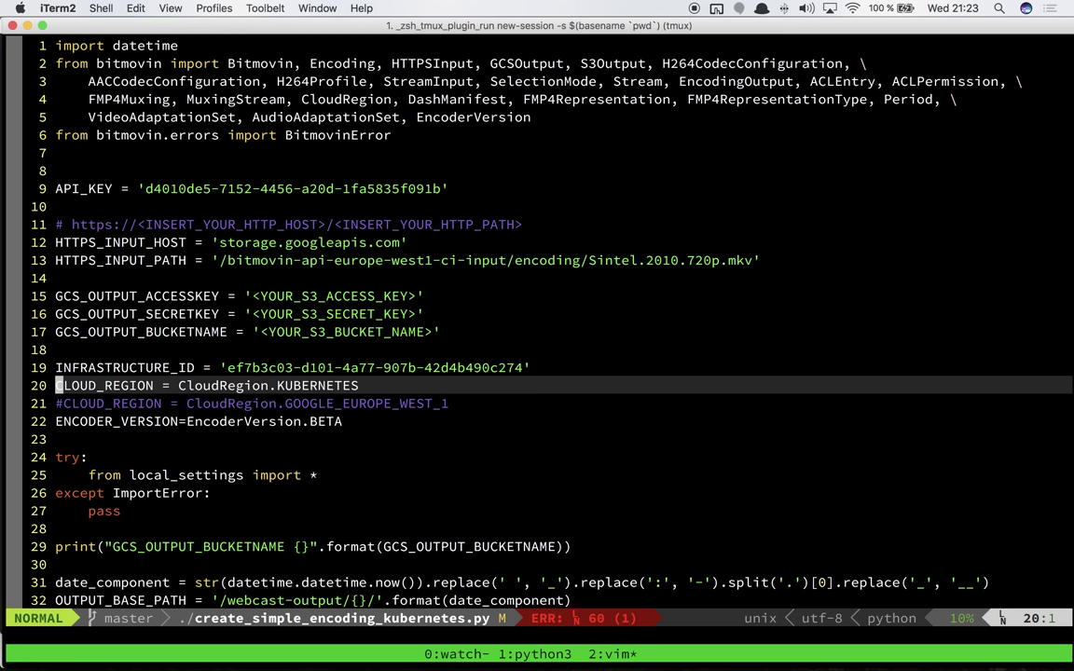
type("i#")
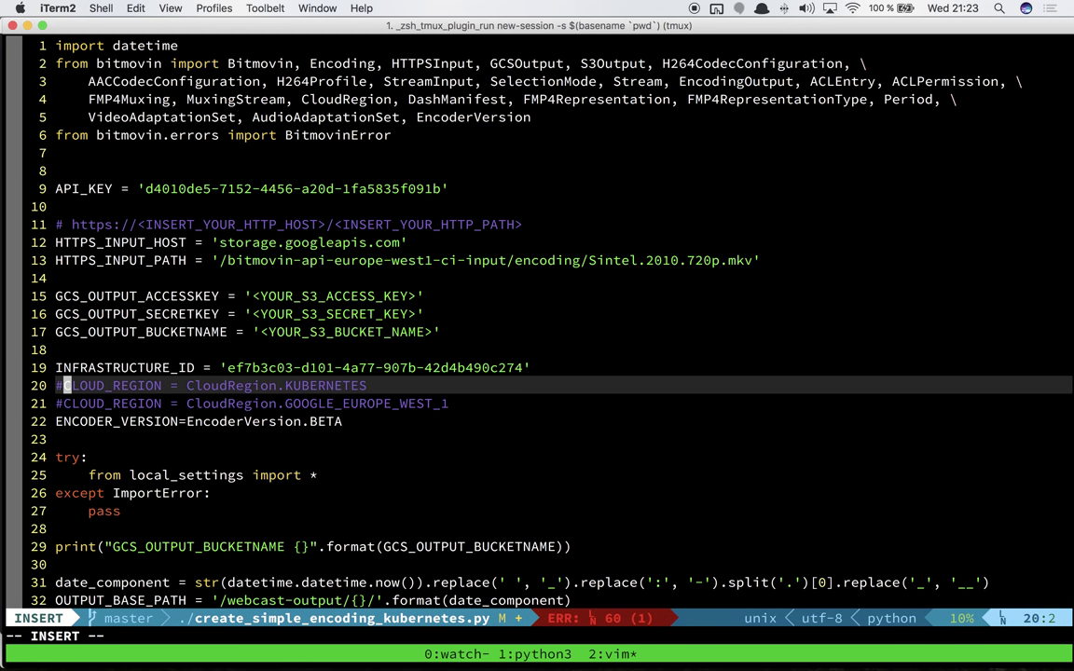
key("Escape")
key("j")
key("x")
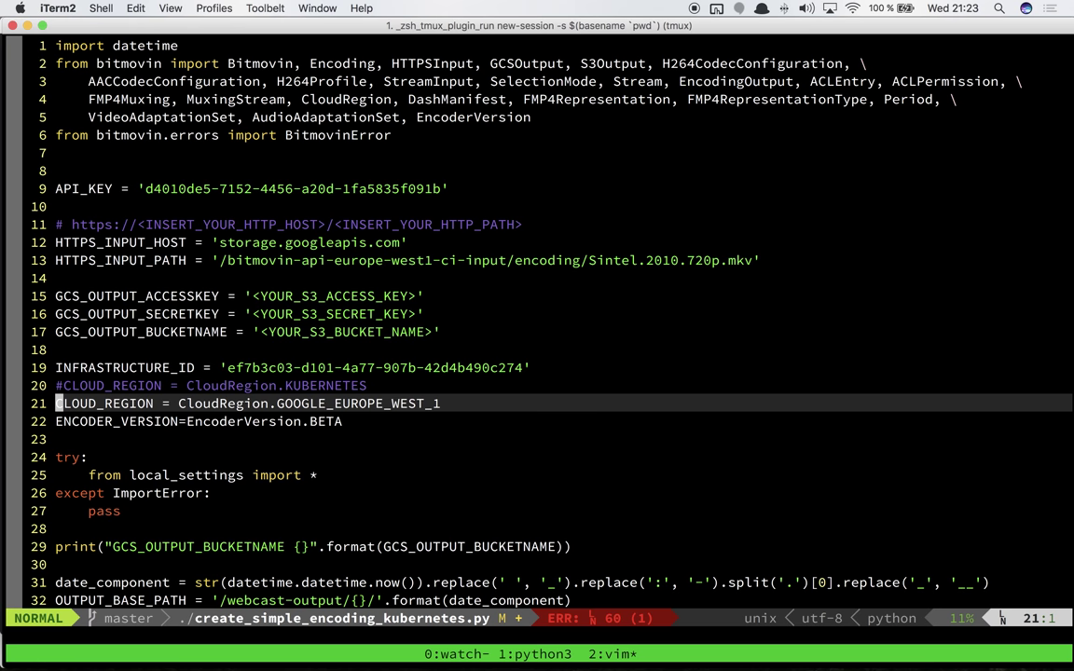
type("k")
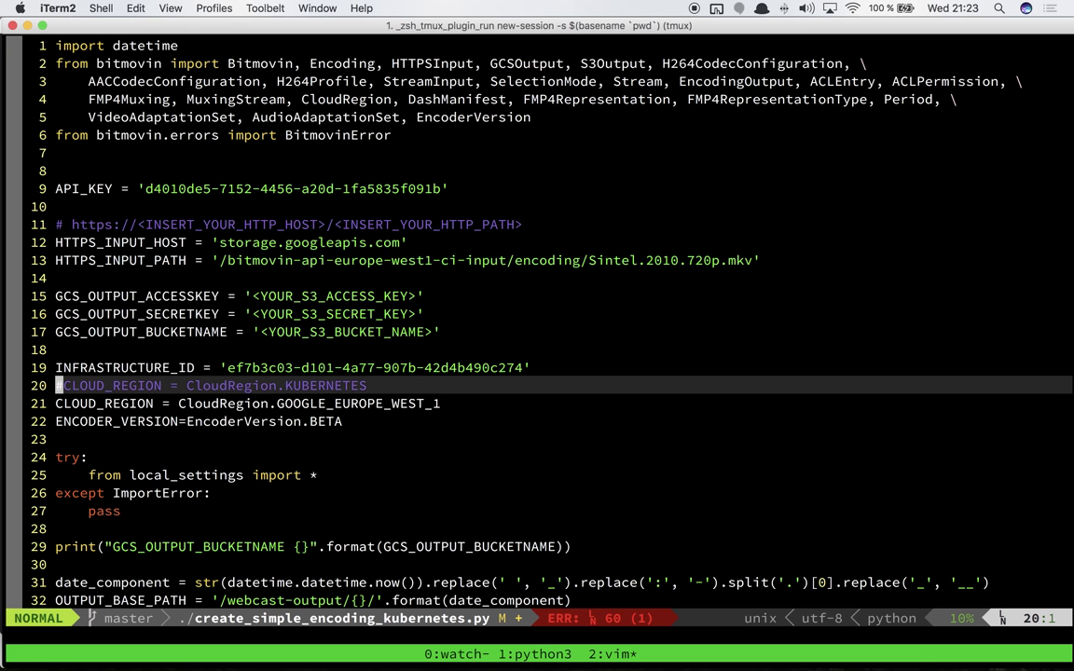
type(":w")
key("Return")
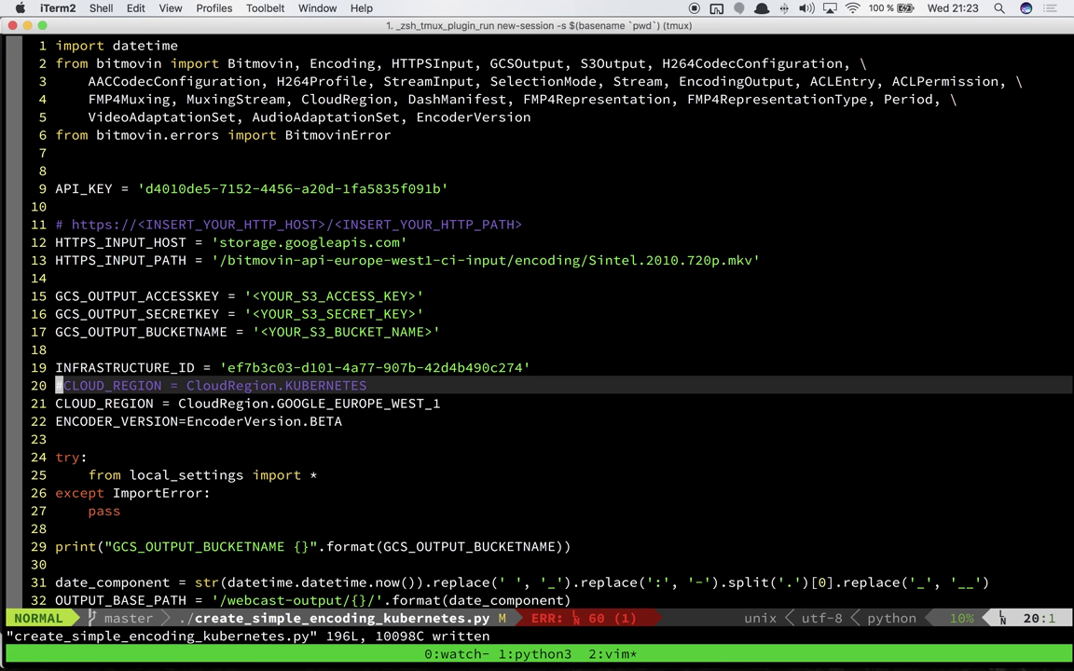
key("j")
key("k")
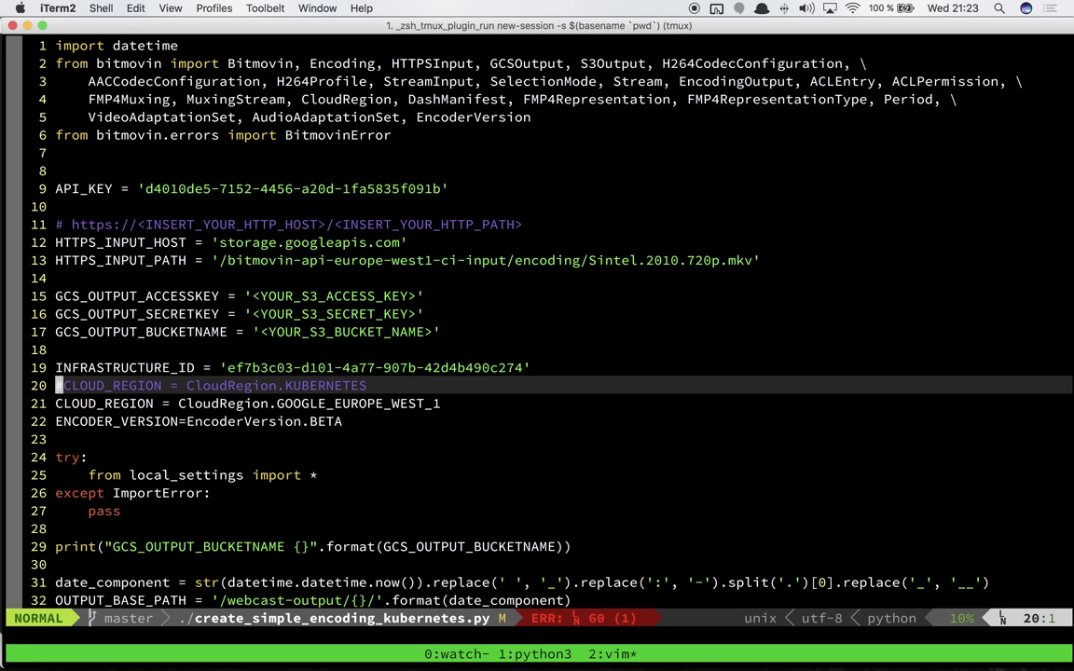
key("j")
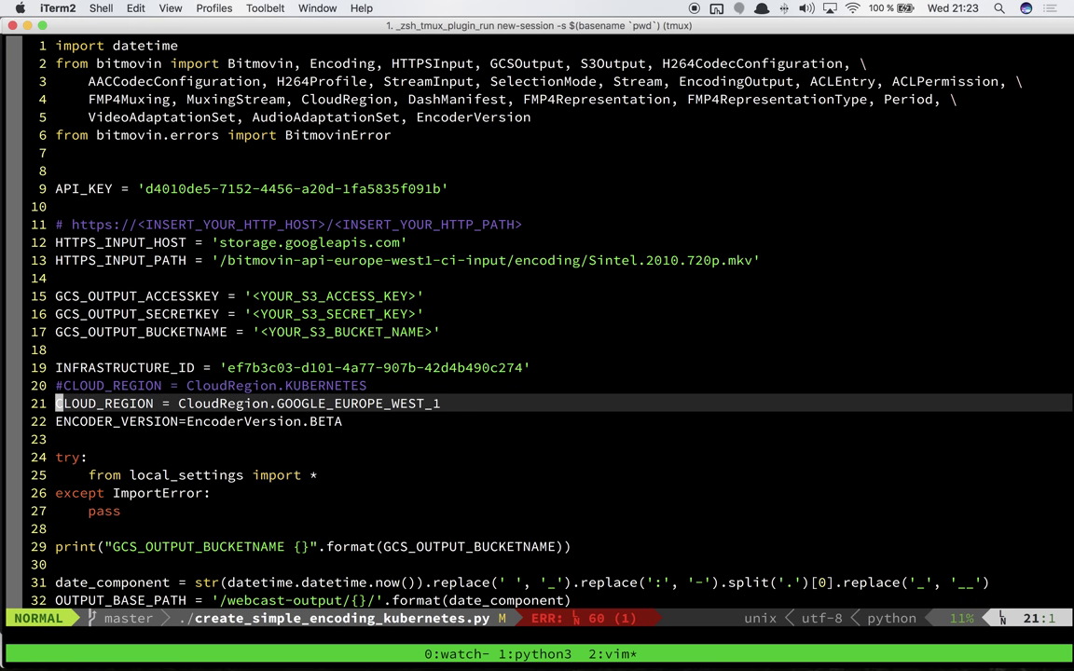
key("ctrl+b")
key("1")
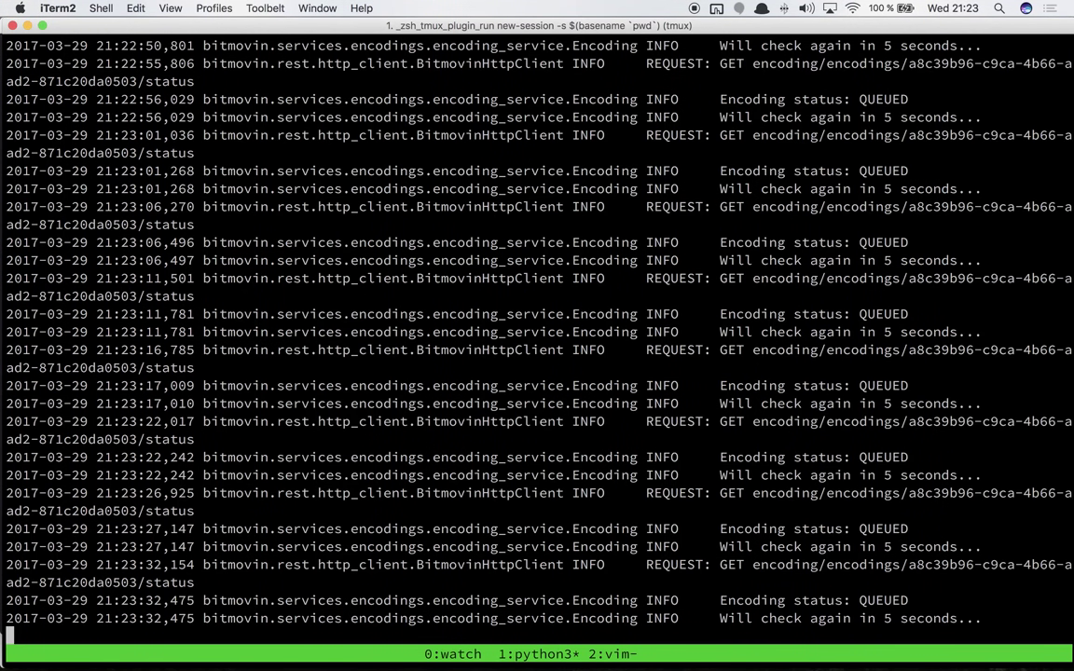
Replace the live pod list with 'watch kubectl top pods', then bring Chrome forward
key("ctrl+b")
key("0")
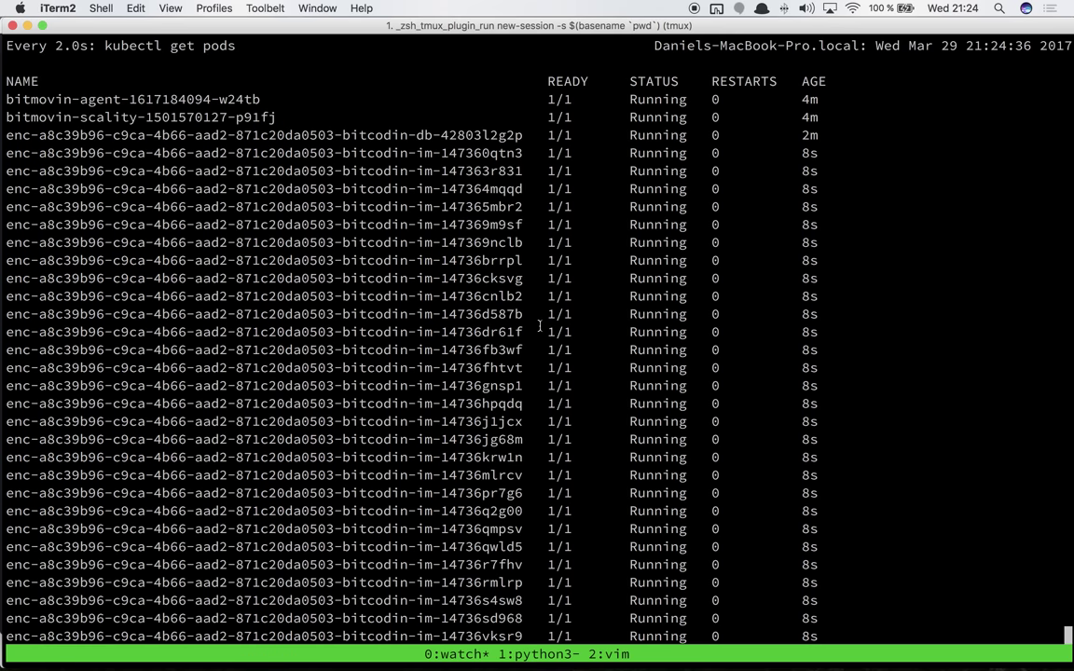
key("ctrl+c")
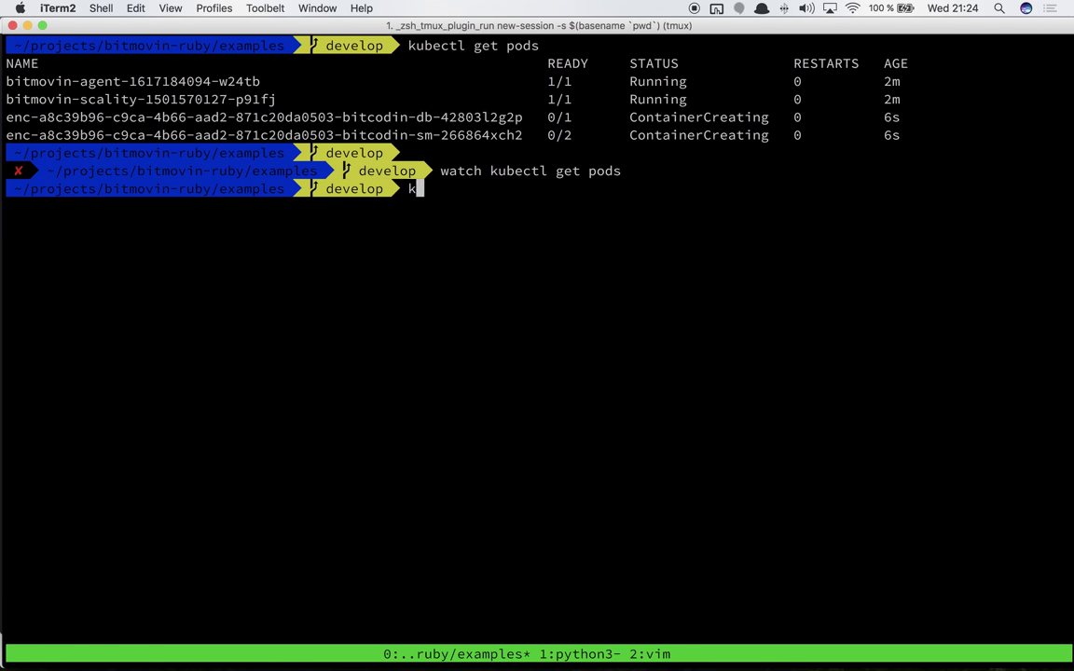
type("watch kubec")
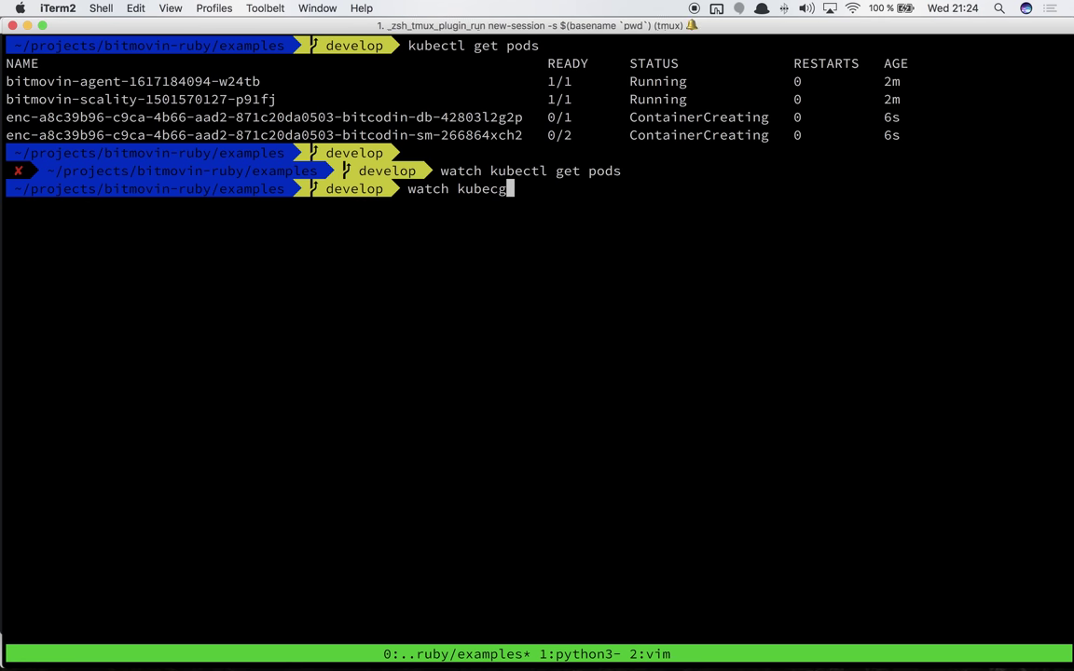
type("tl top pods")
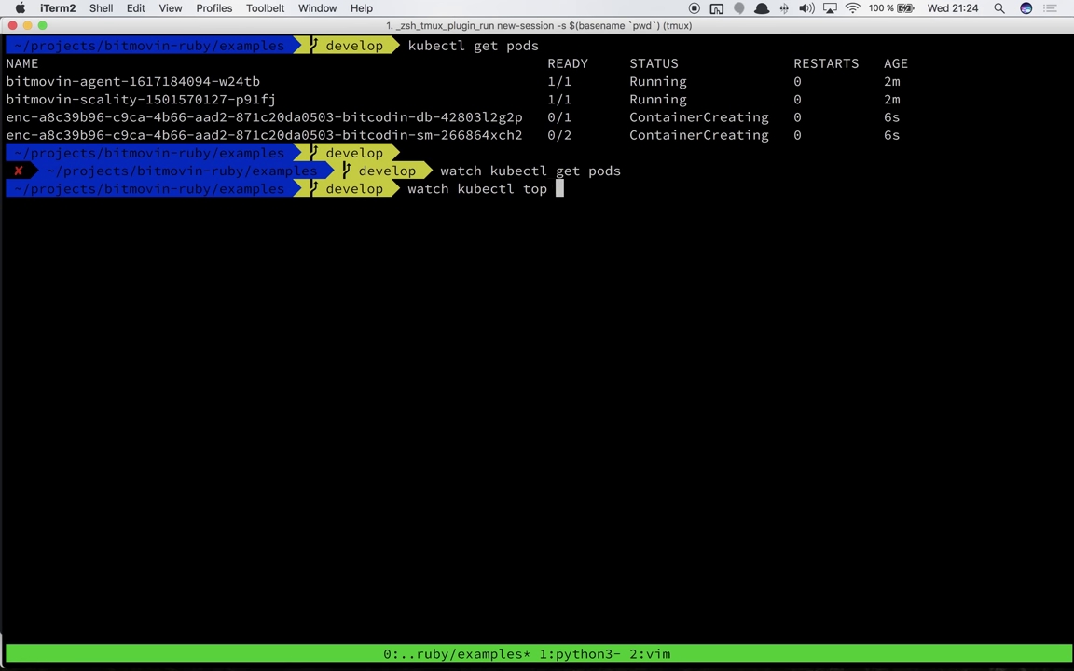
key("Return")
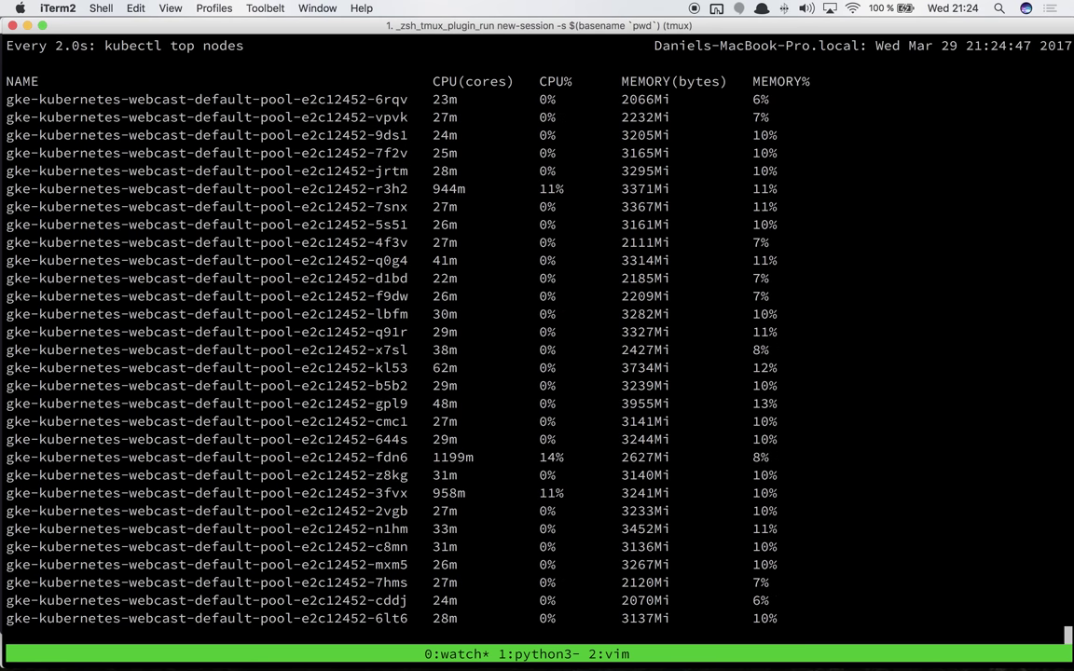
key("super+Tab")
left_click(542, 332)
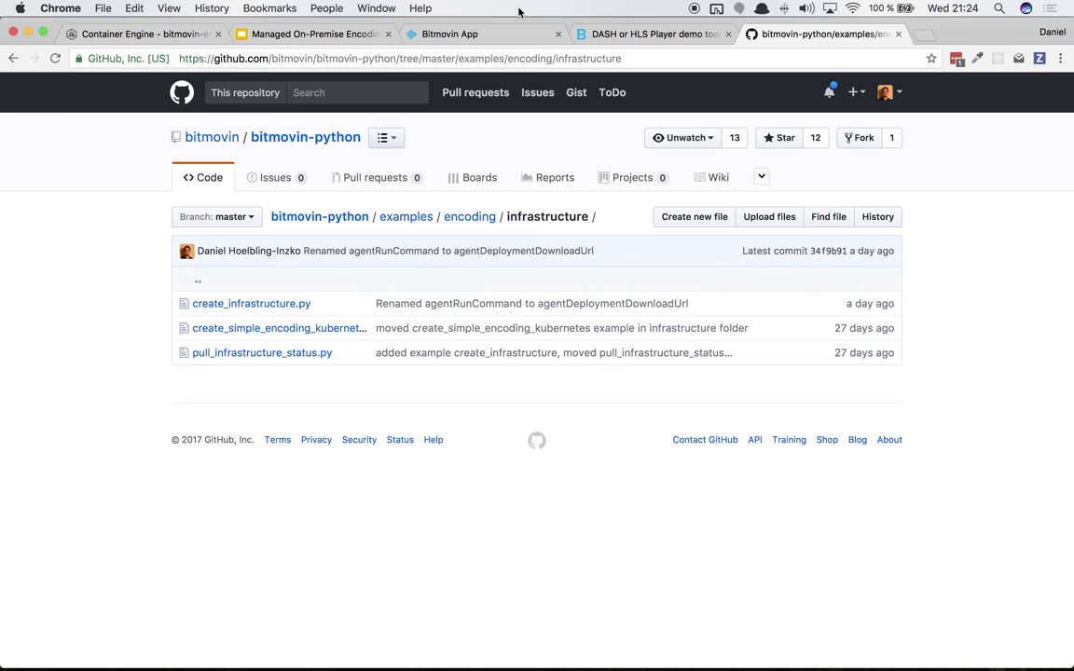
Refresh the Bitmovin encodings list, open 'example encoding', and follow it until it shows Finished
left_click(451, 33)
left_click(94, 232)
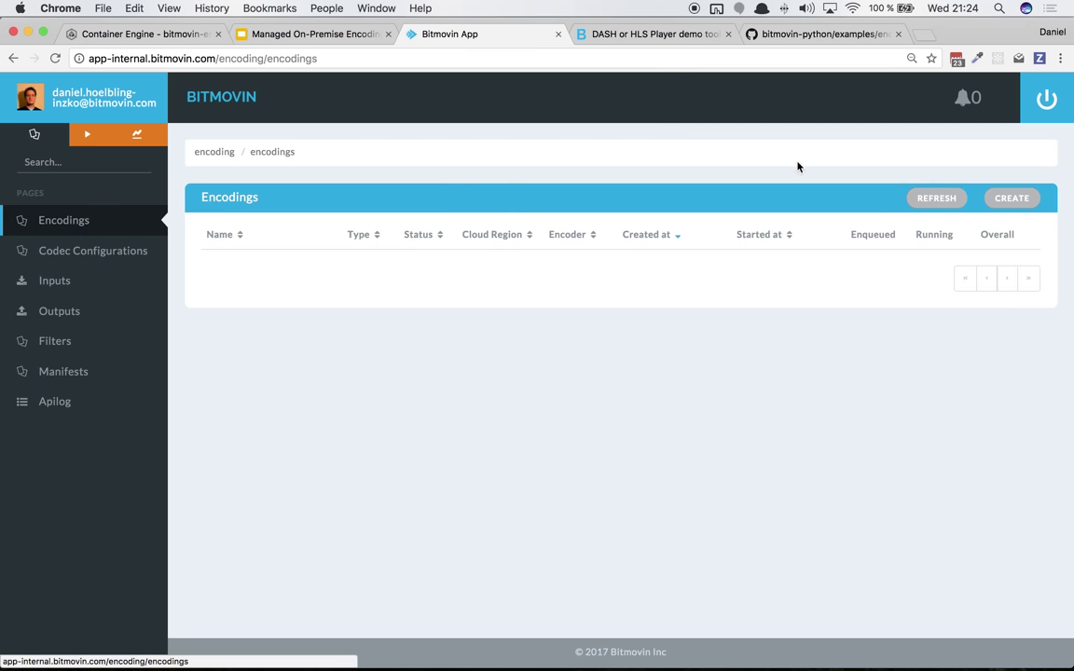
left_click(927, 198)
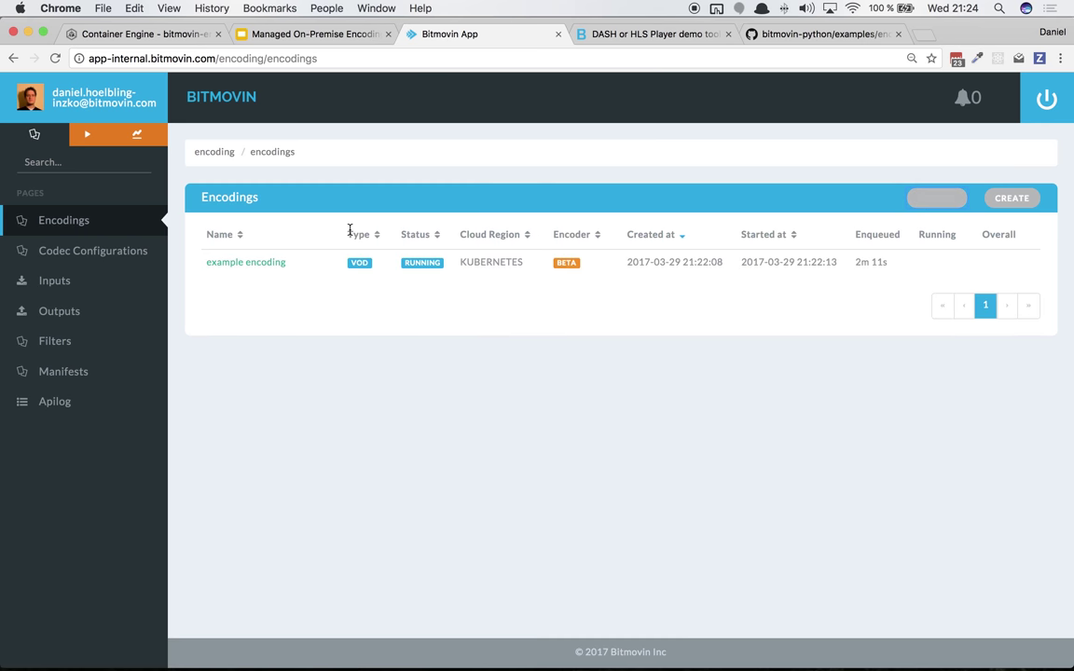
left_click(256, 264)
scroll(601, 404, "down", 5)
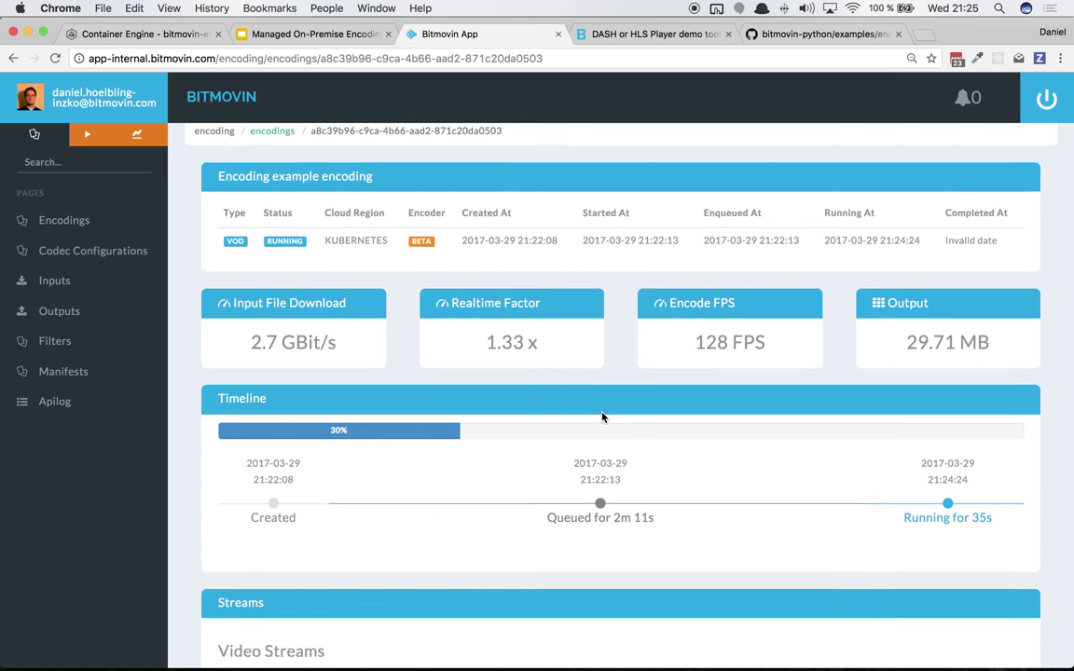
scroll(599, 415, "up", 4)
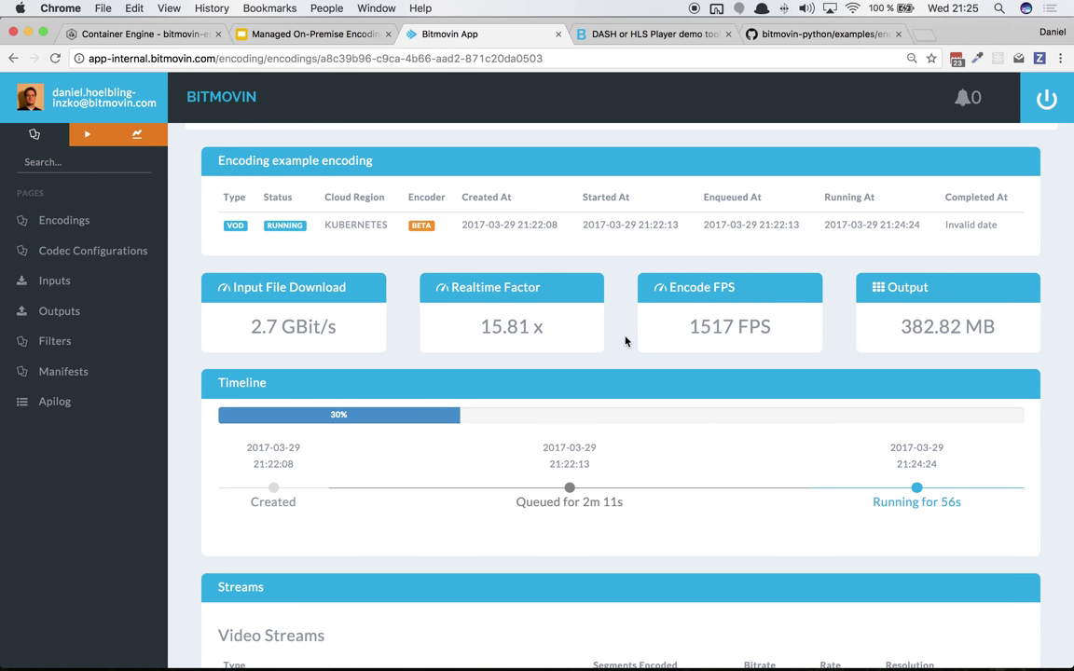
key("super+Tab")
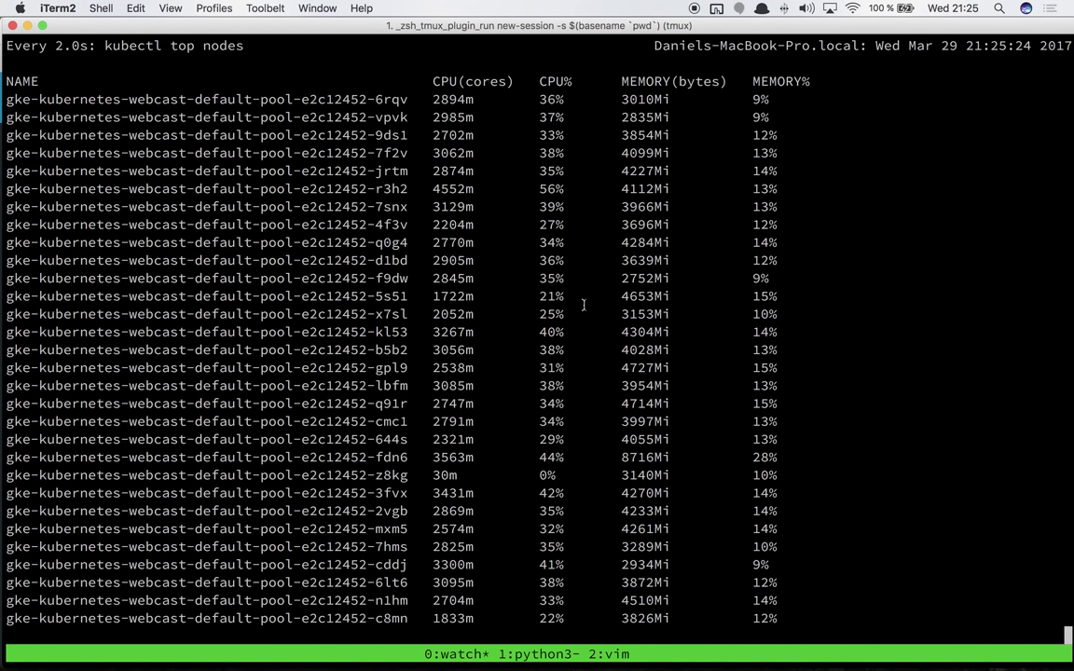
key("super+Tab")
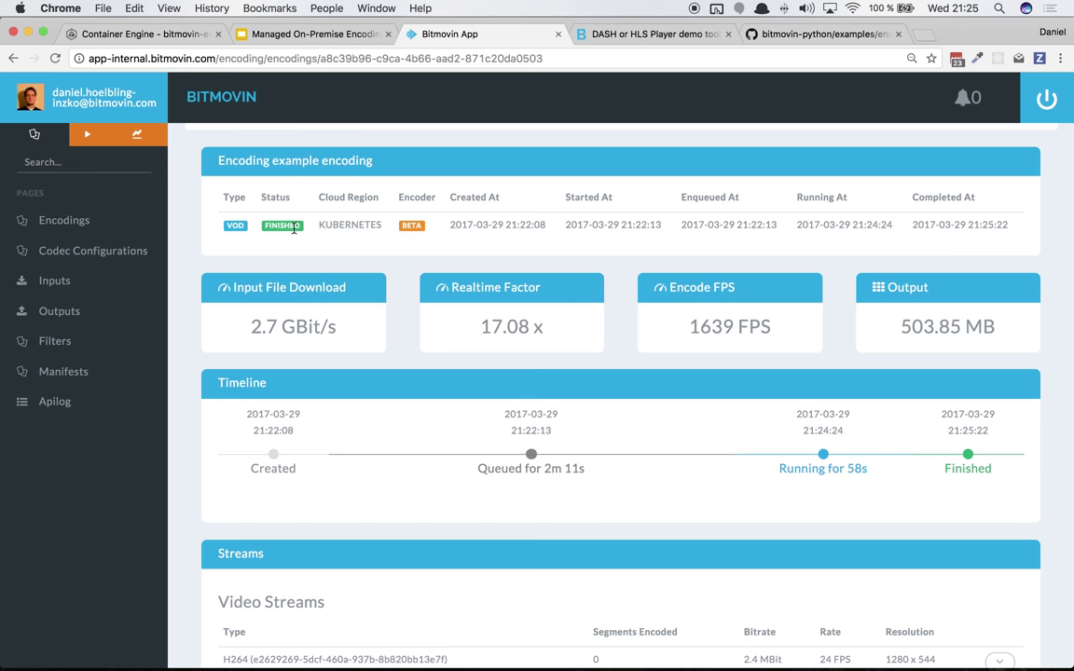
Show the python3 log window and select the example_manifest_sintel_dash.mpd URL
key("super+Tab")
key("ctrl+b")
key("2")
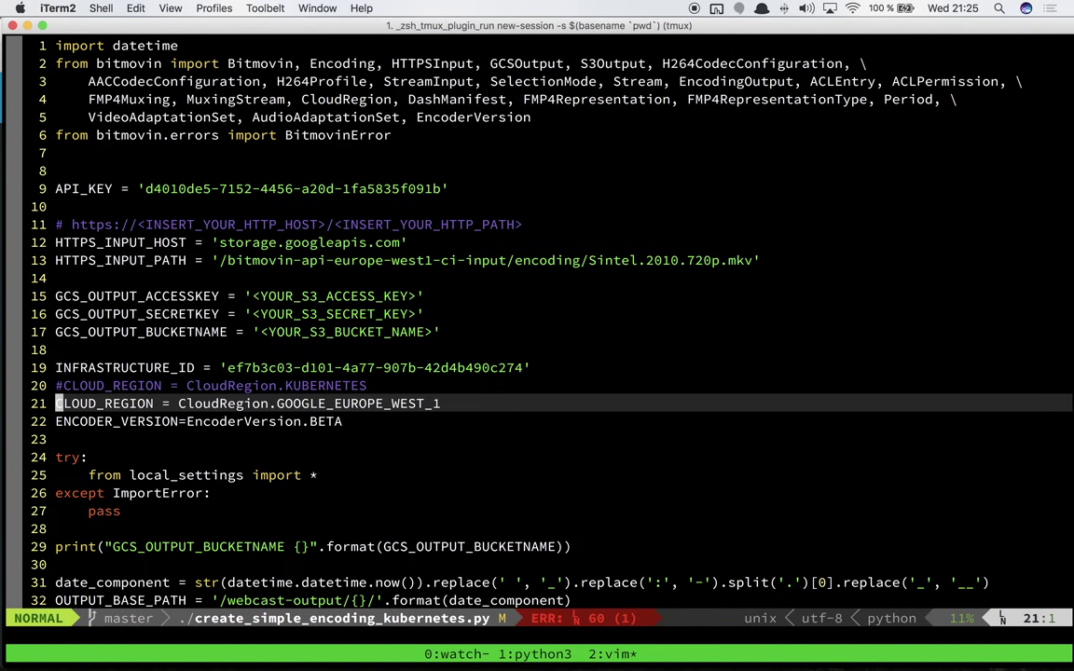
key("ctrl+b")
key("1")
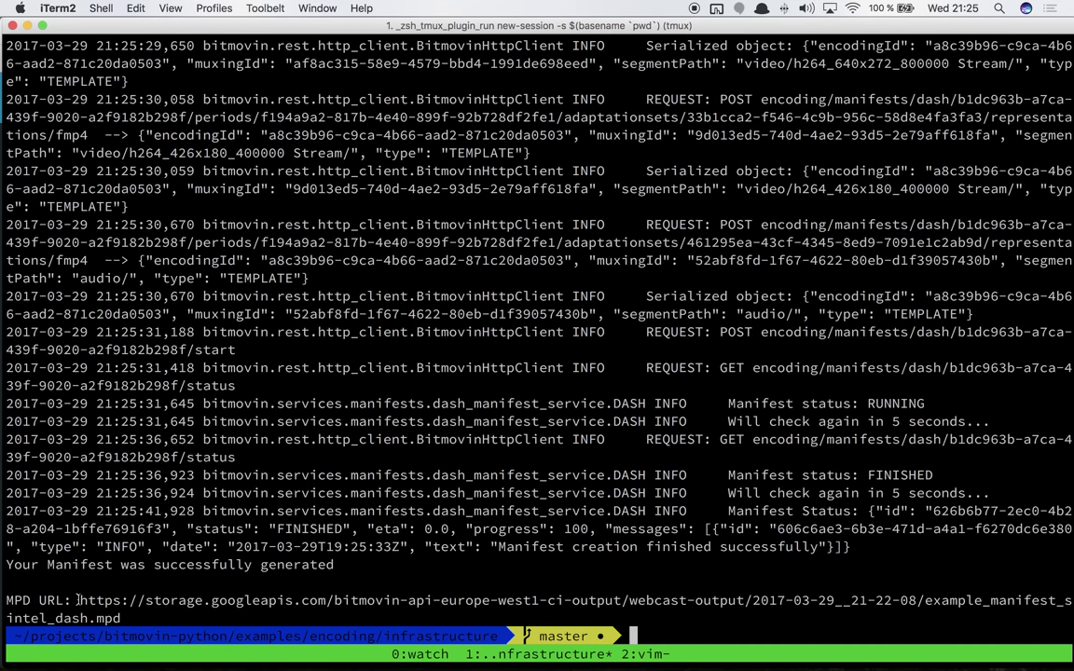
left_click_drag(77, 600, 120, 618)
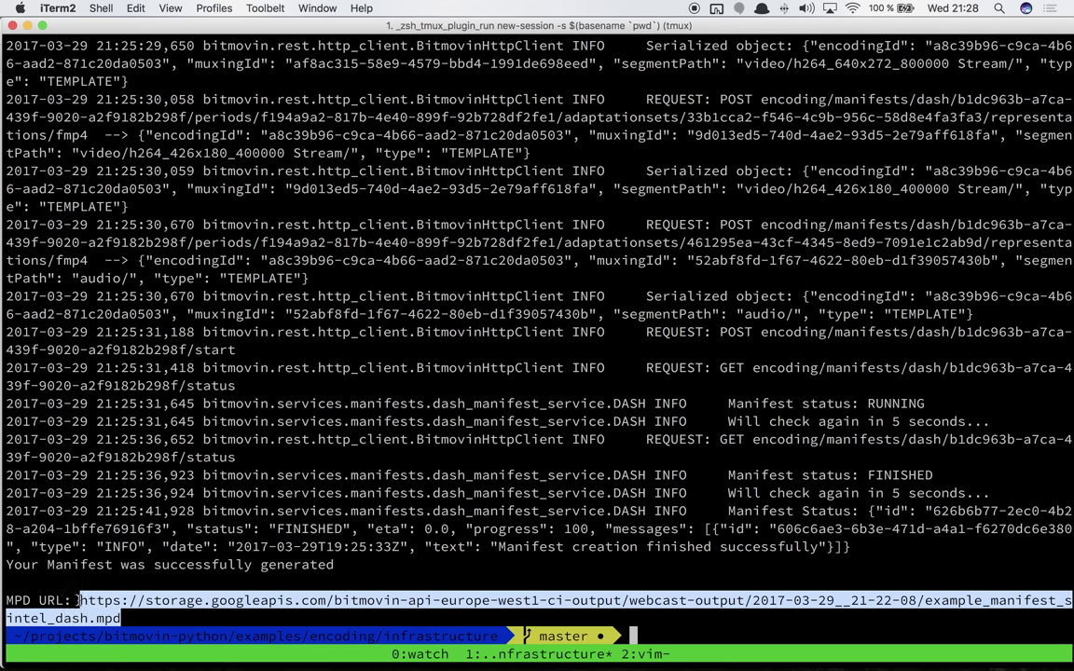
Paste the generated MPD URL into the Bitmovin Player test page and load it
key("super+Tab")
left_click(494, 203)
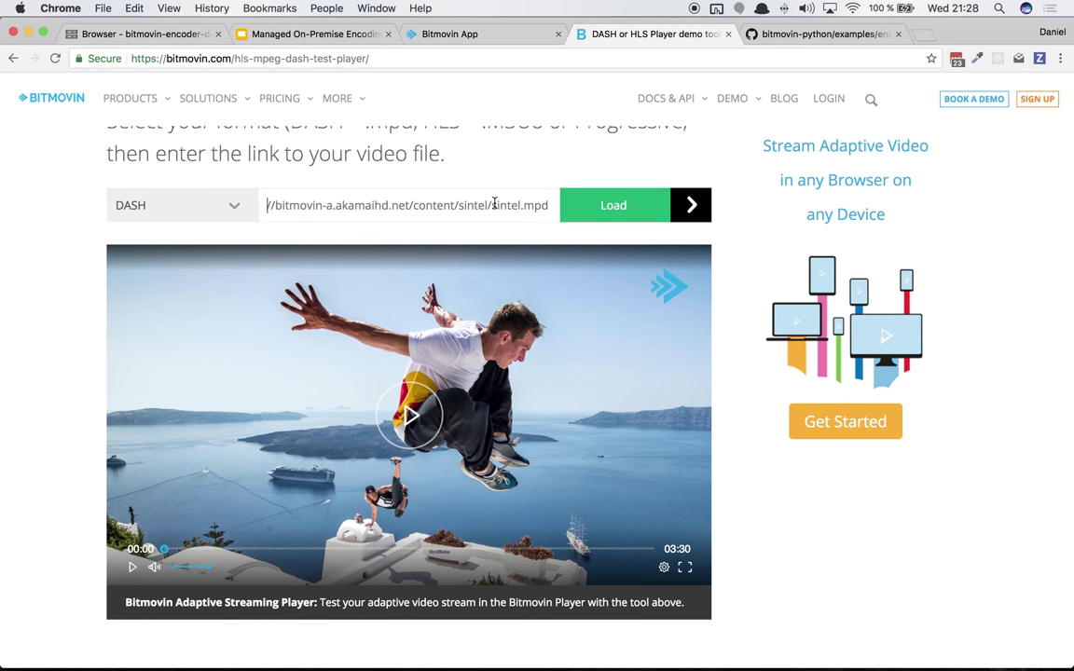
left_click(614, 211)
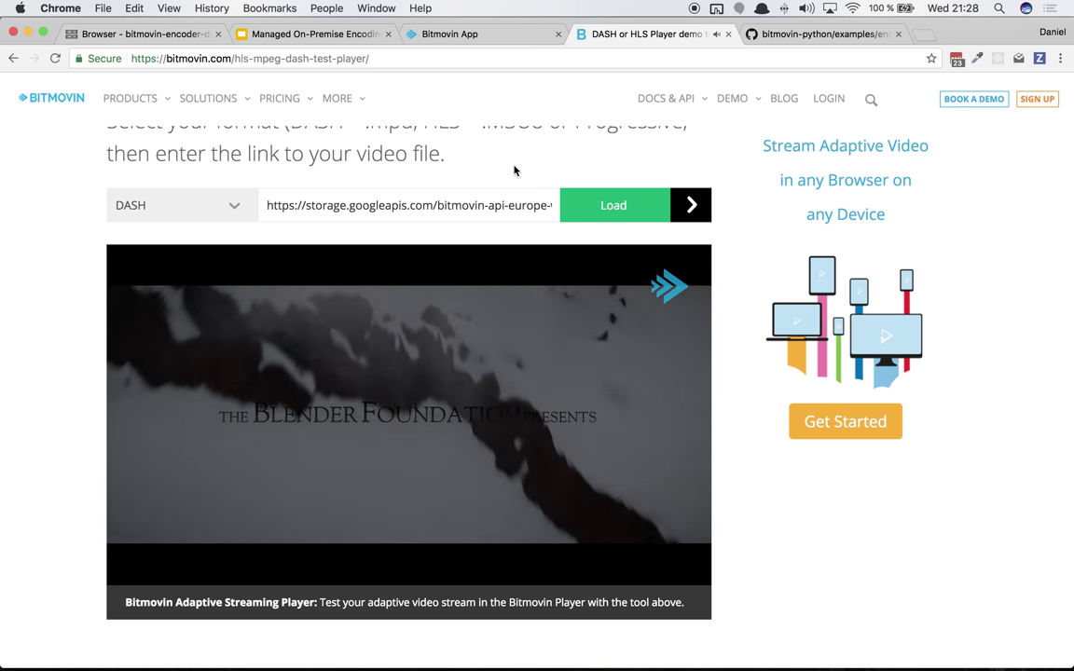
Keep video quality on auto and seek the Sintel stream ahead to about 03:21
mouse_move(543, 382)
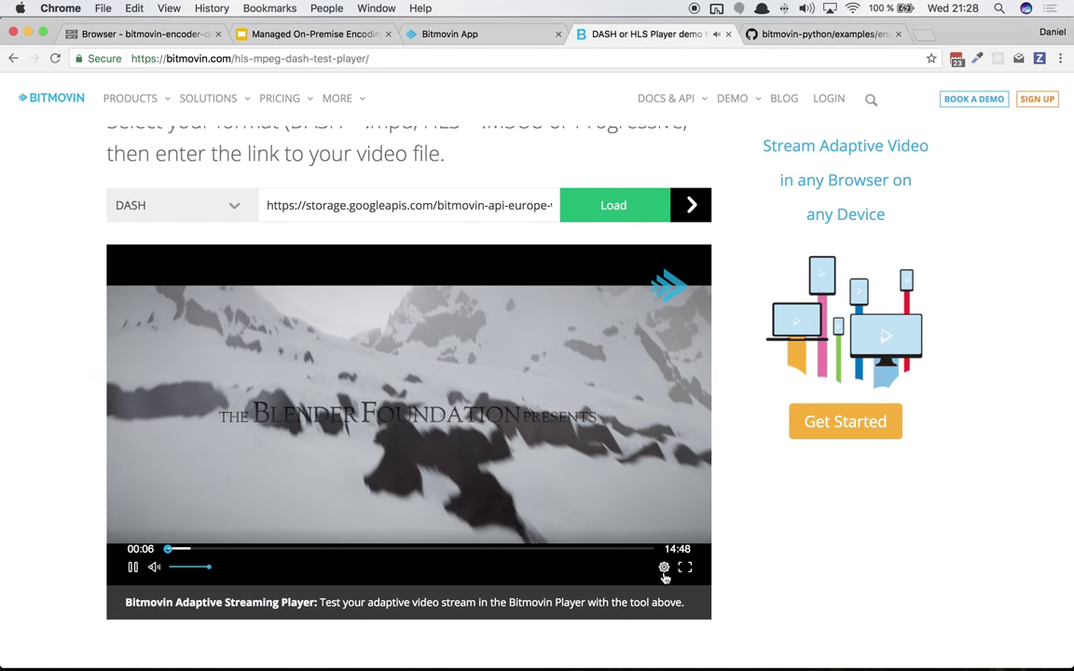
left_click(663, 567)
left_click(675, 482)
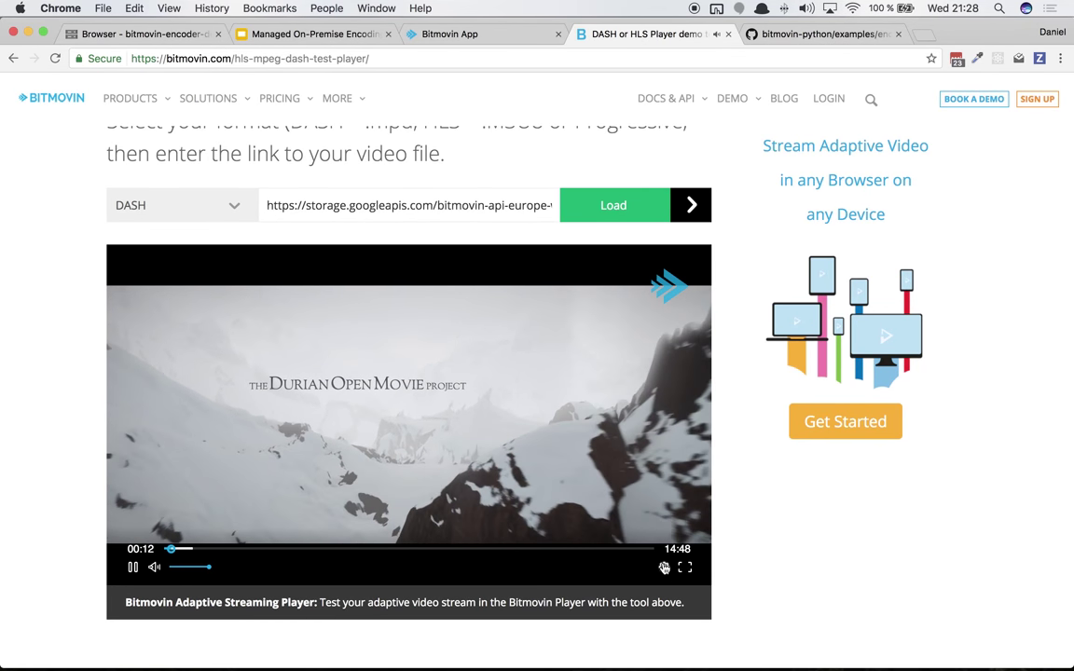
left_click(664, 568)
left_click(658, 482)
left_click(658, 482)
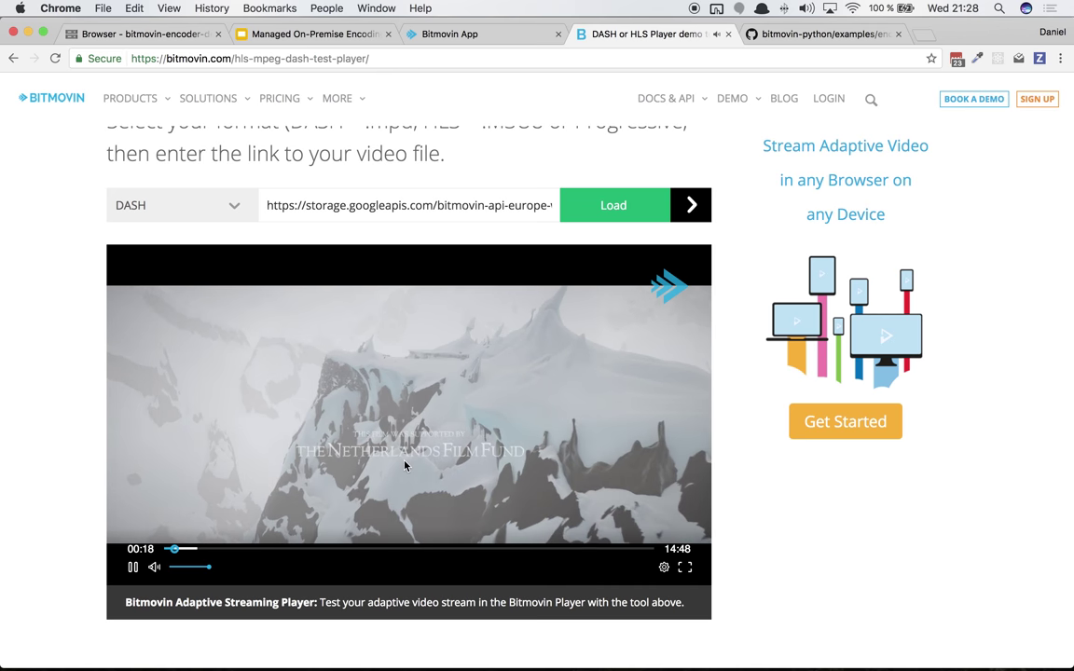
left_click(276, 550)
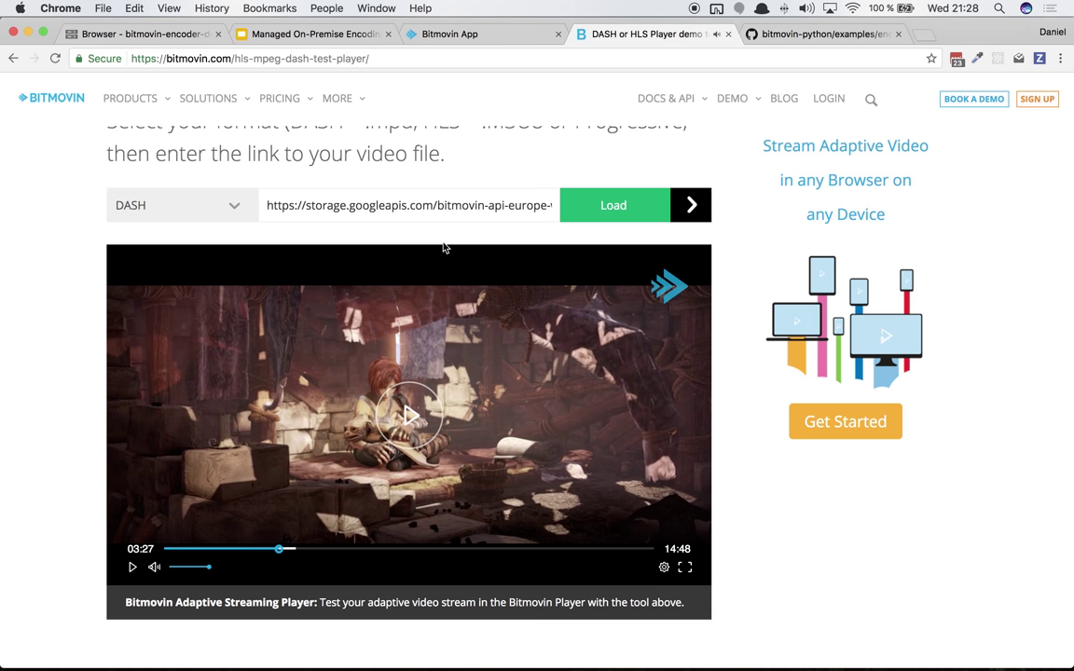
key("super+Tab")
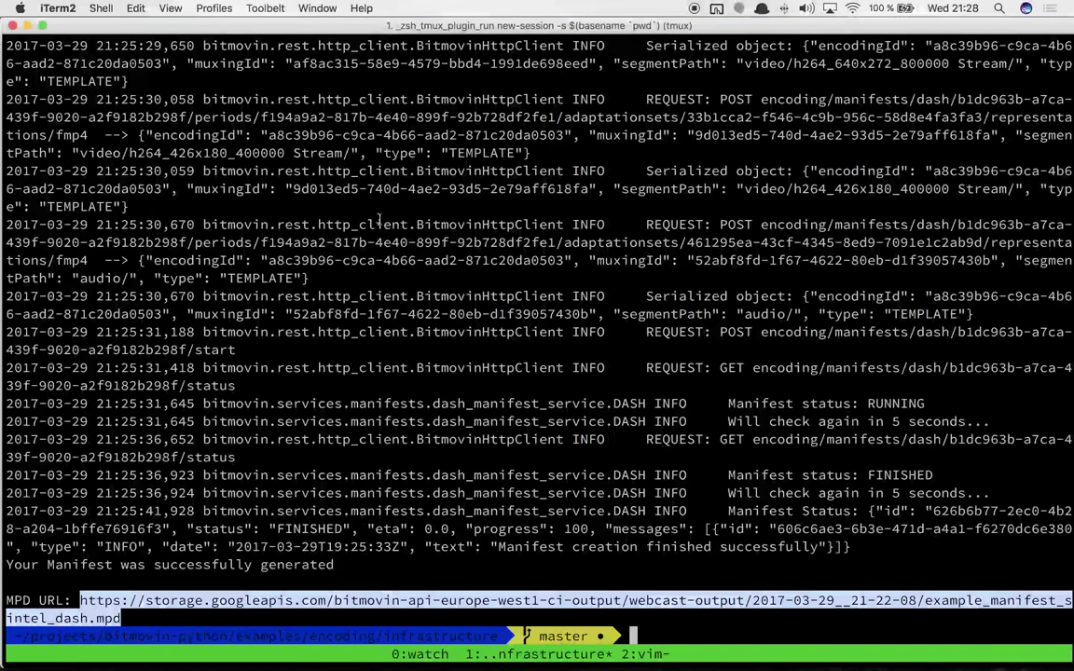
Deselect the MPD URL in the iTerm2 manifest log
left_click(379, 219)
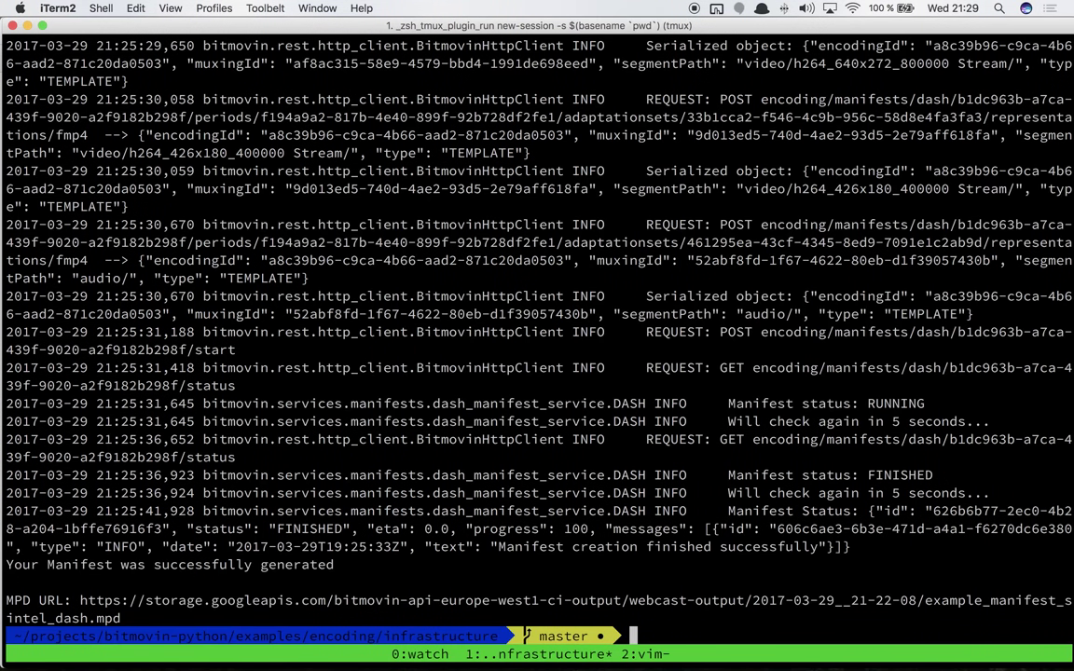